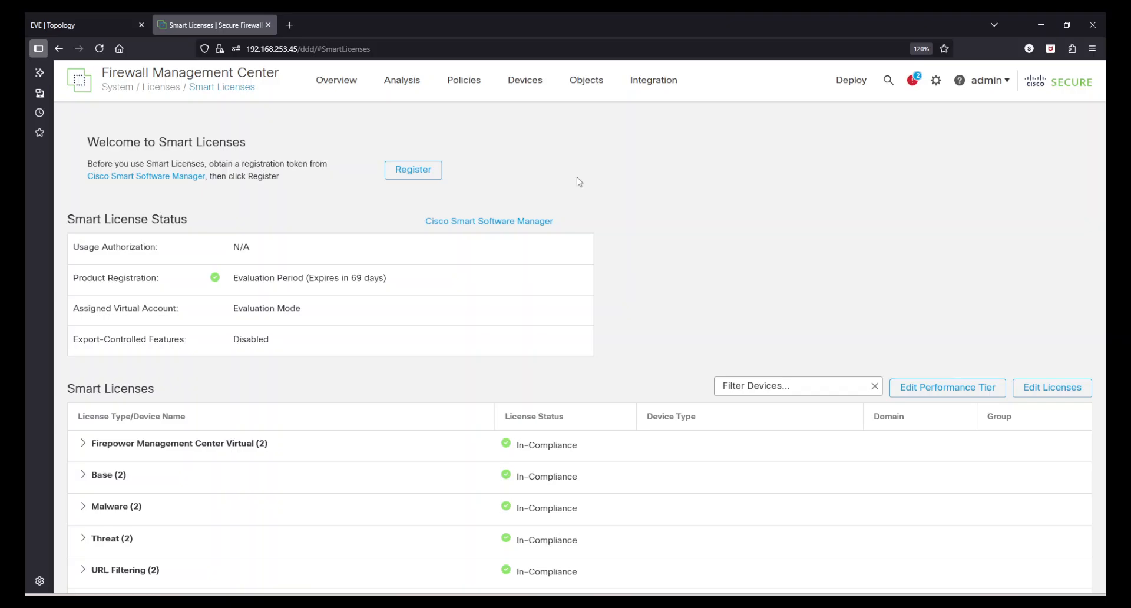
{"action": "left_click", "coordinate": [430, 172]}
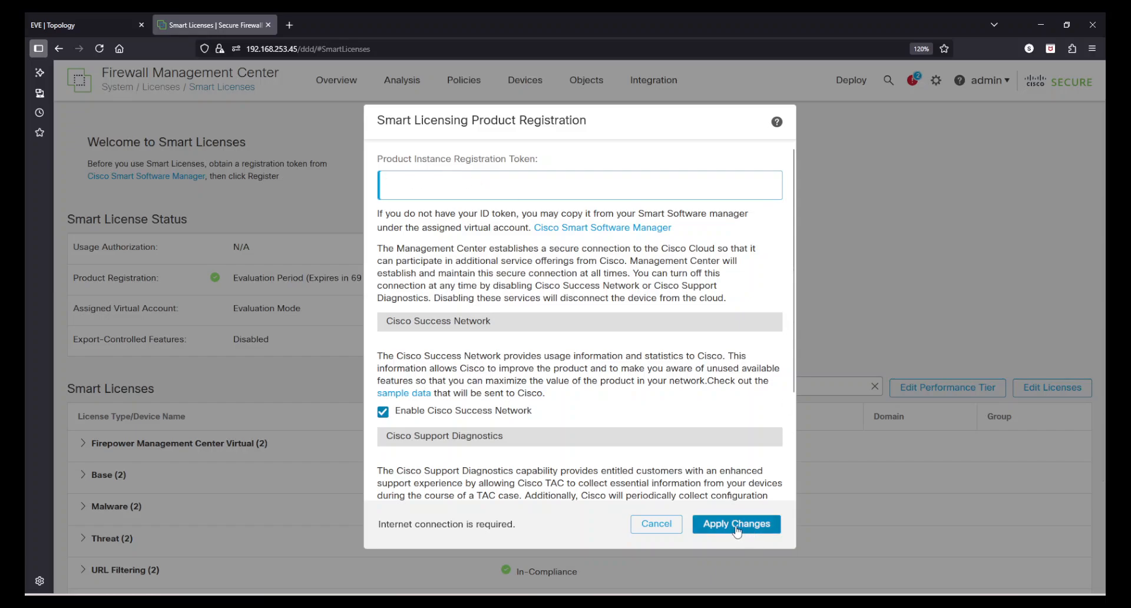
{"action": "left_click_drag", "start_coordinate": [795, 389], "coordinate": [798, 493]}
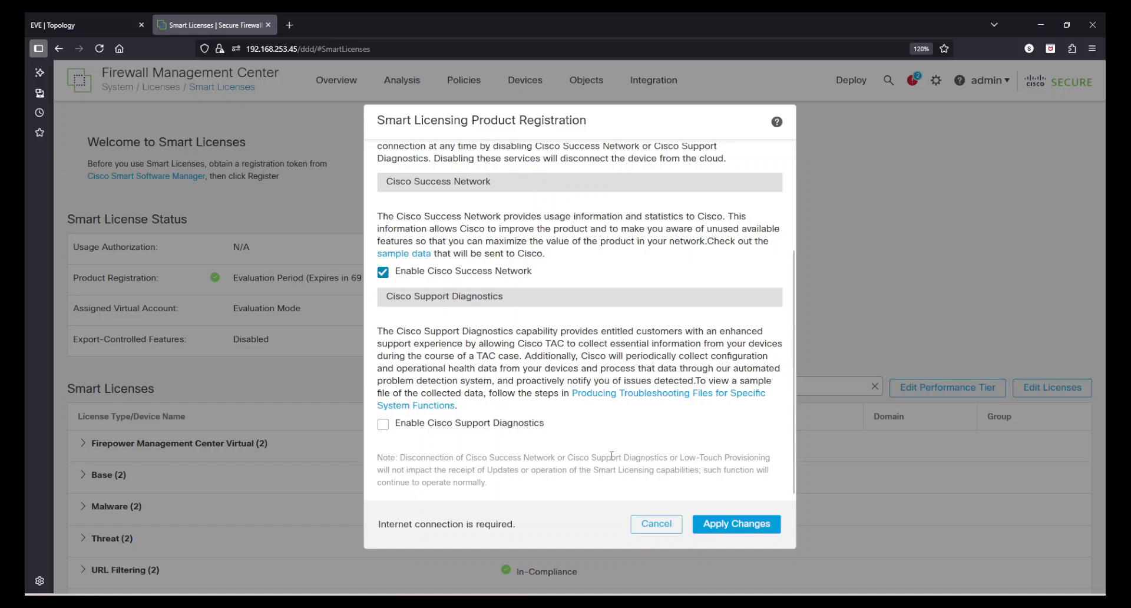
{"action": "scroll", "coordinate": [789, 424], "scroll_direction": "up", "scroll_amount": 3}
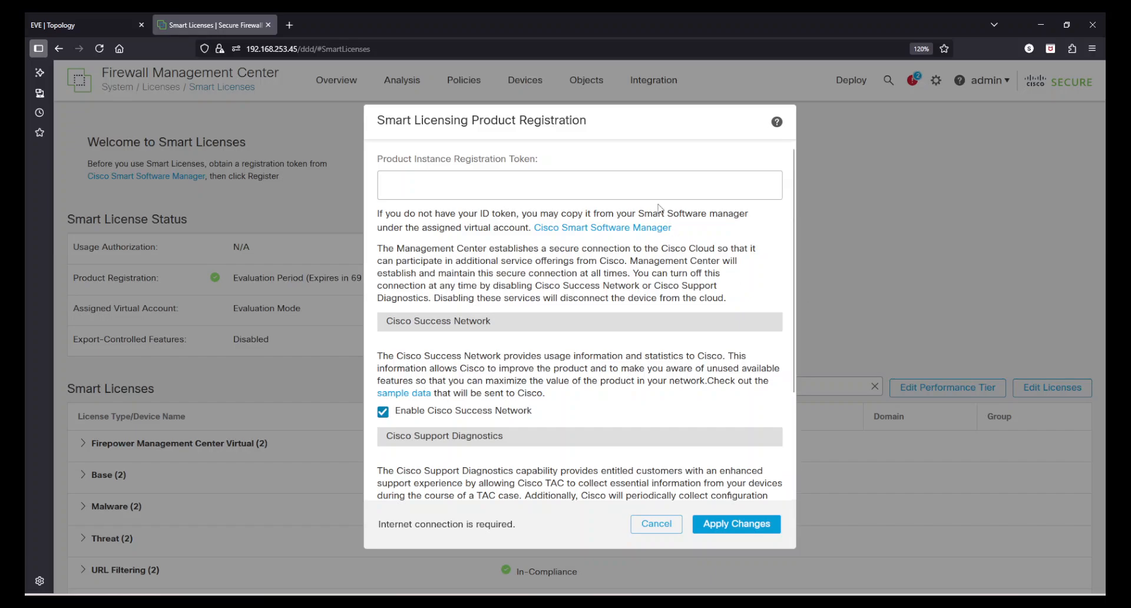
{"action": "left_click", "coordinate": [647, 184]}
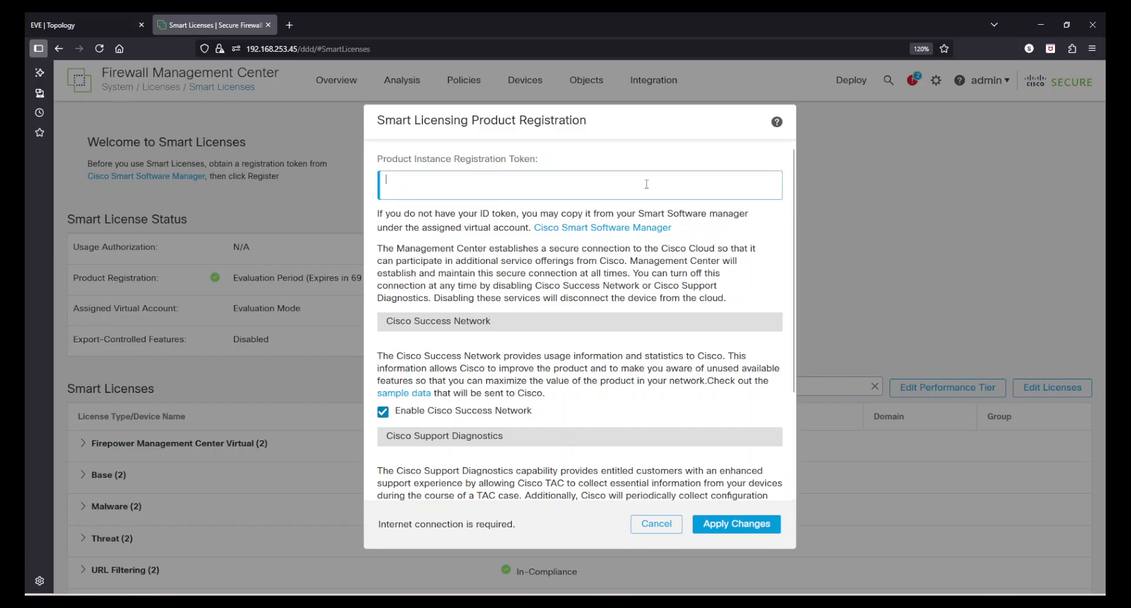
{"action": "left_click", "coordinate": [659, 526]}
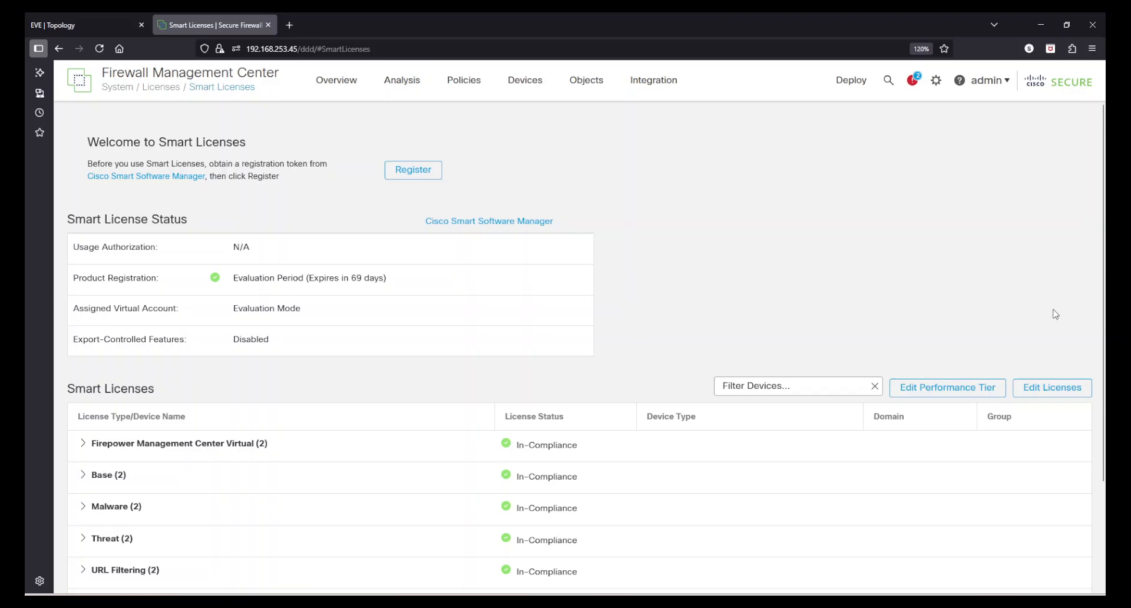
{"action": "left_click_drag", "start_coordinate": [1103, 357], "coordinate": [1103, 465]}
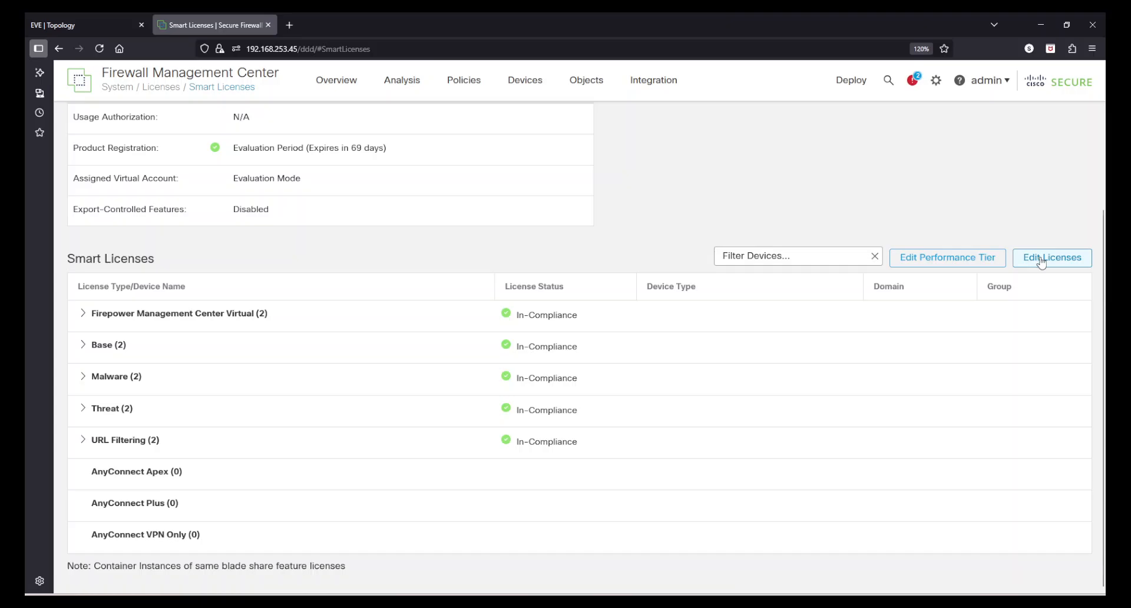
{"action": "left_click", "coordinate": [973, 265]}
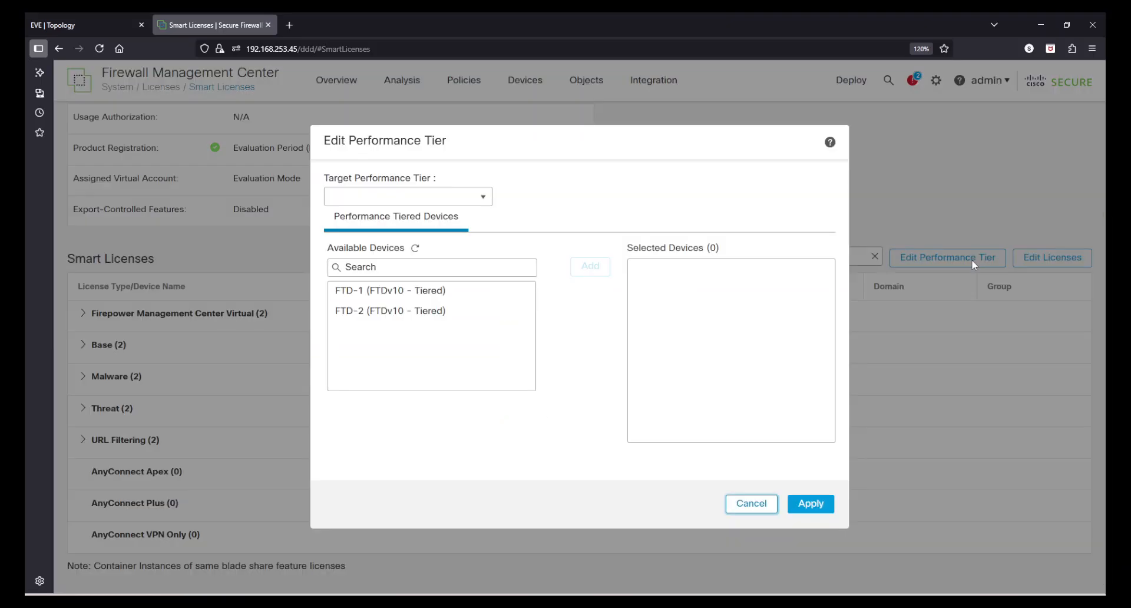
{"action": "left_click", "coordinate": [432, 296]}
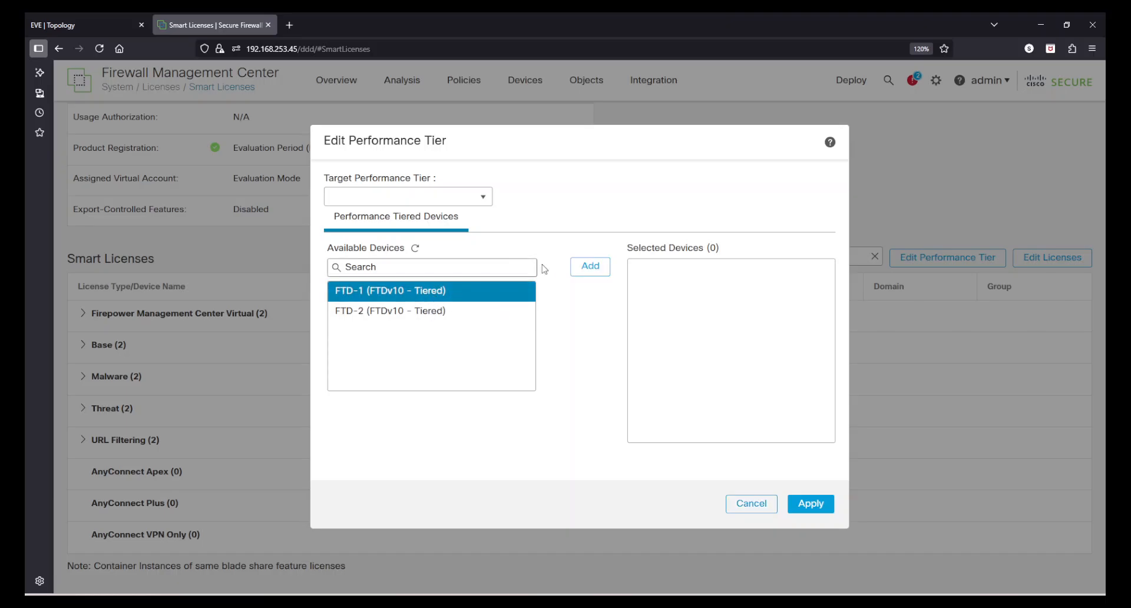
{"action": "left_click", "coordinate": [584, 268]}
{"action": "left_click", "coordinate": [480, 197]}
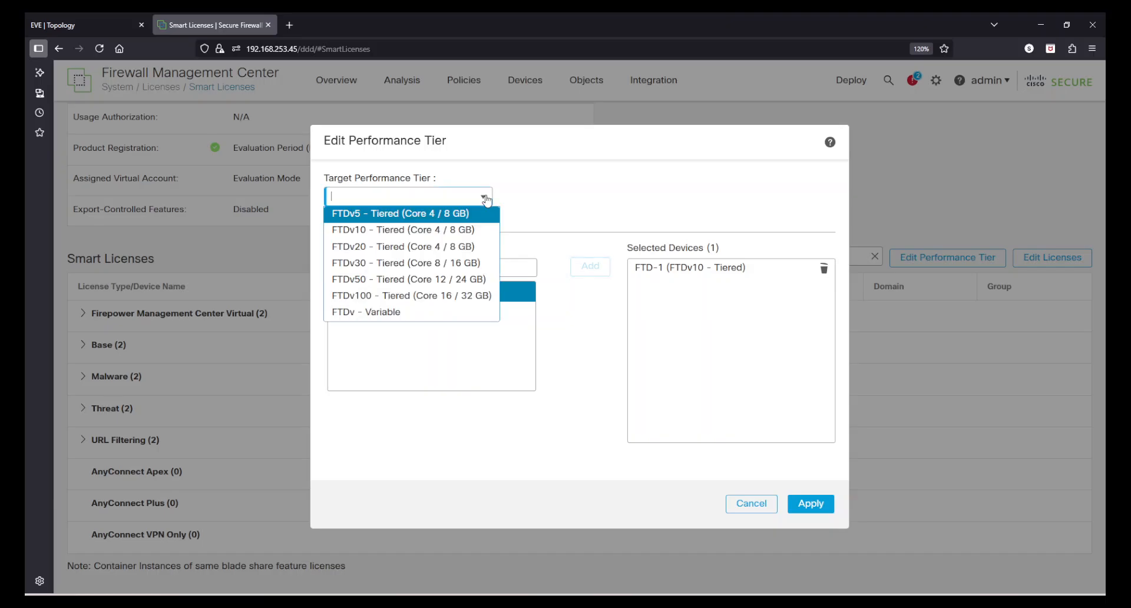
{"action": "left_click", "coordinate": [591, 170]}
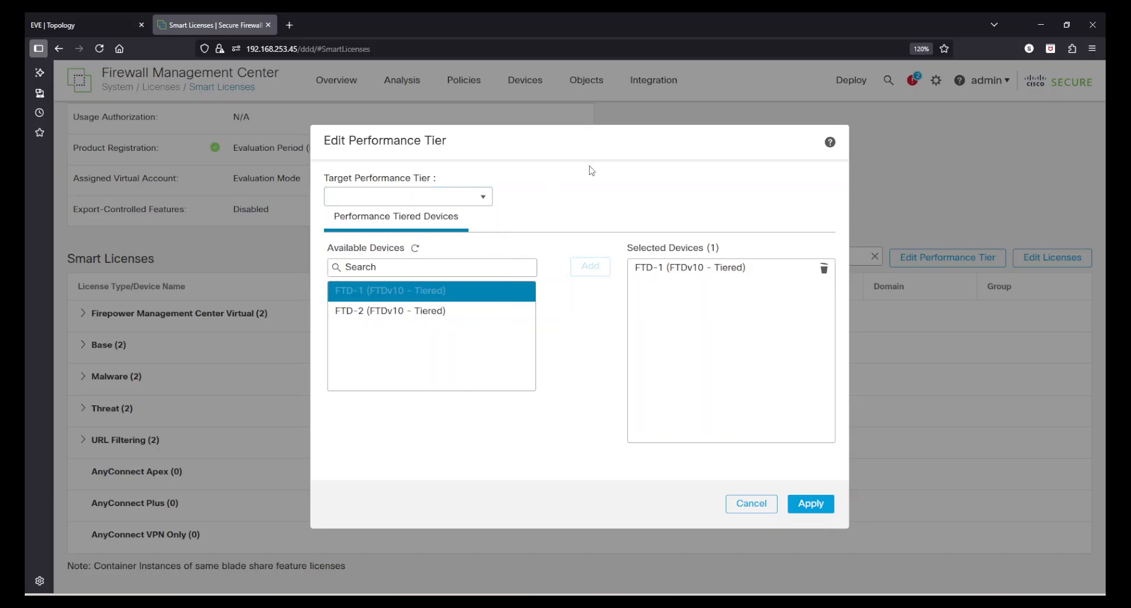
{"action": "left_click", "coordinate": [749, 504]}
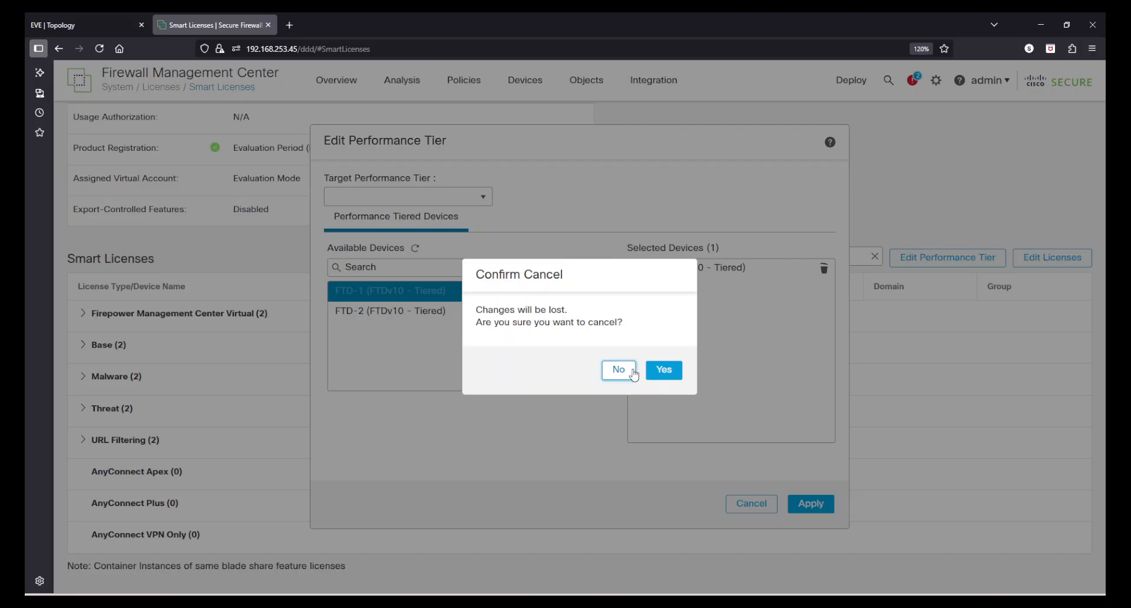
{"action": "left_click", "coordinate": [664, 370]}
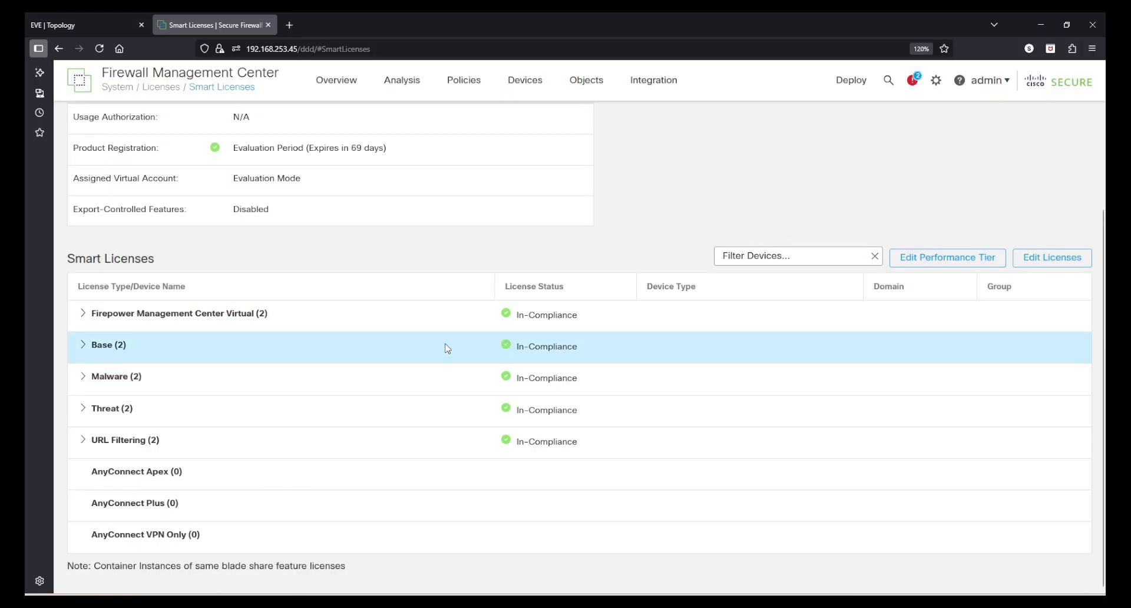
Show Malware's FTD-1 and FTD-2 devices, then try removing FTD-2 from the license and discard the edit.
{"action": "left_click", "coordinate": [84, 379]}
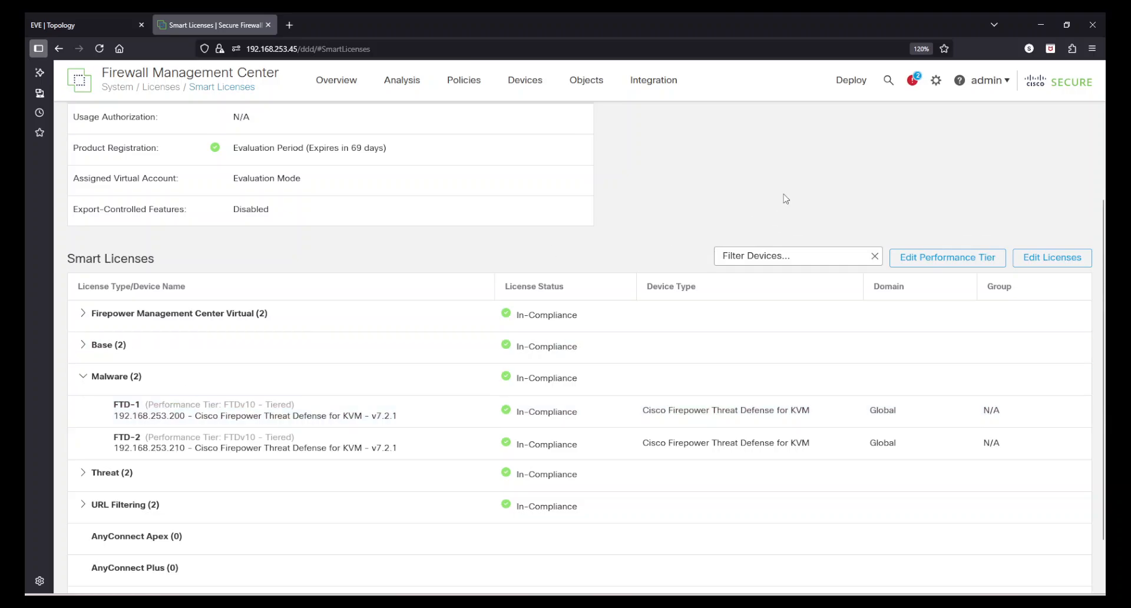
{"action": "left_click", "coordinate": [1058, 259]}
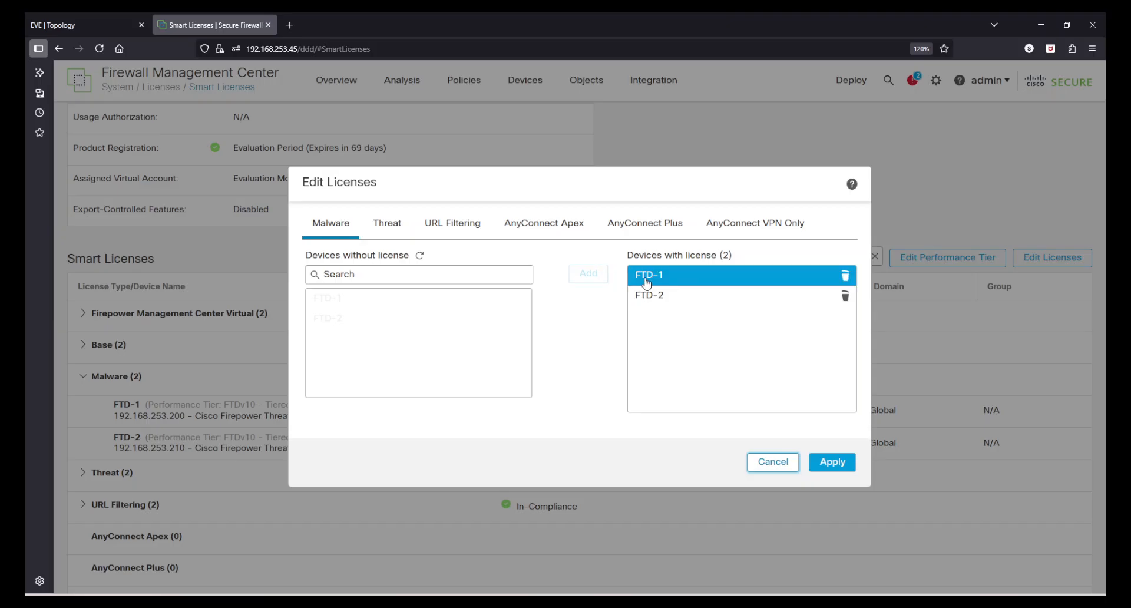
{"action": "left_click", "coordinate": [647, 283]}
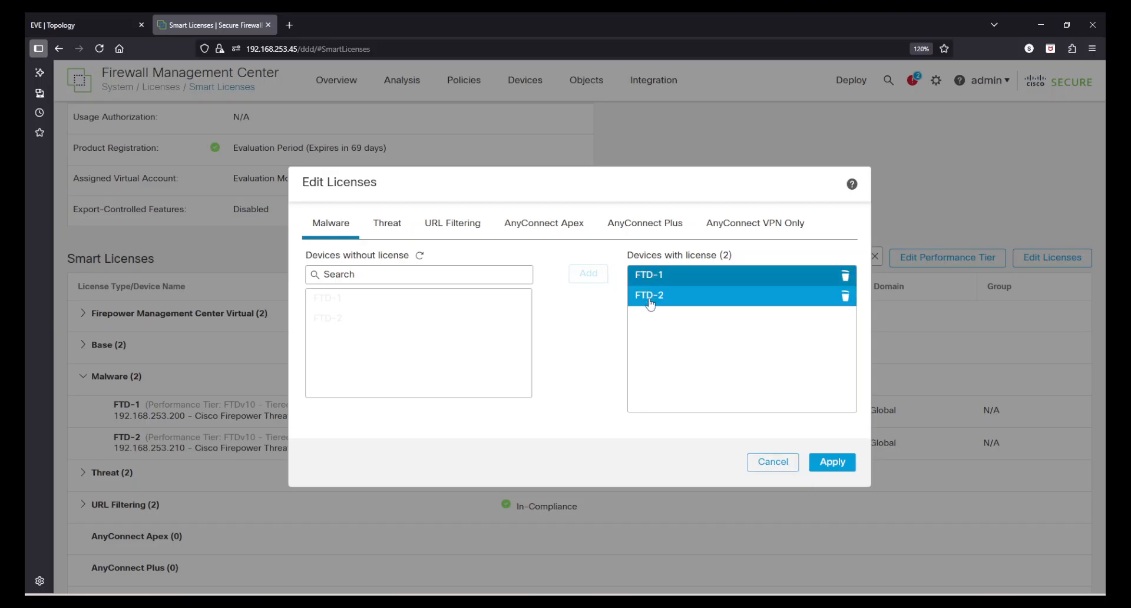
{"action": "left_click", "coordinate": [648, 302]}
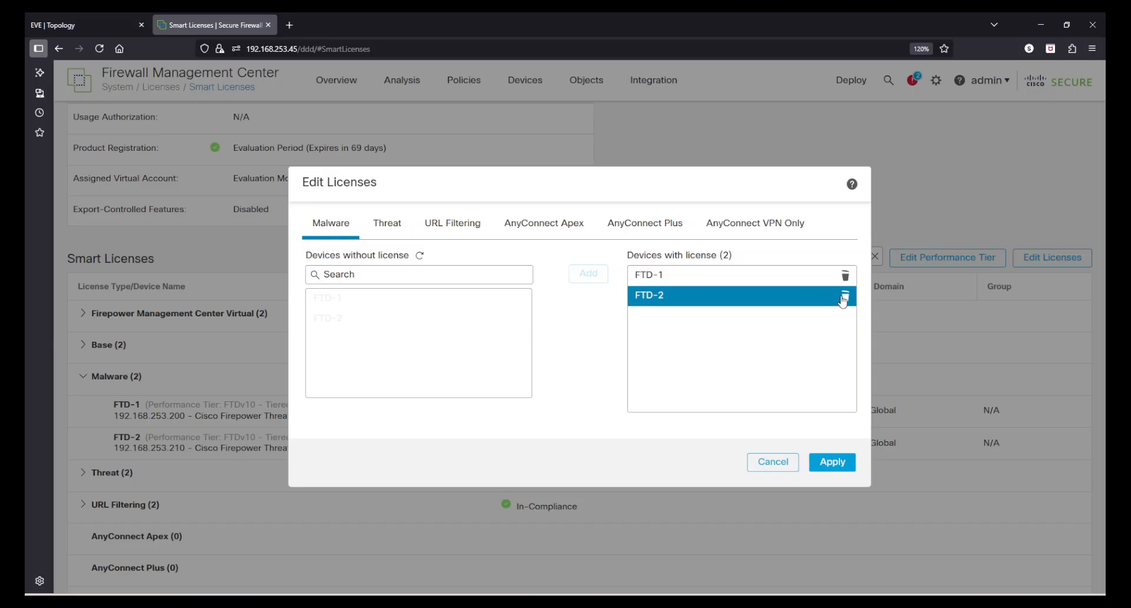
{"action": "left_click", "coordinate": [845, 299]}
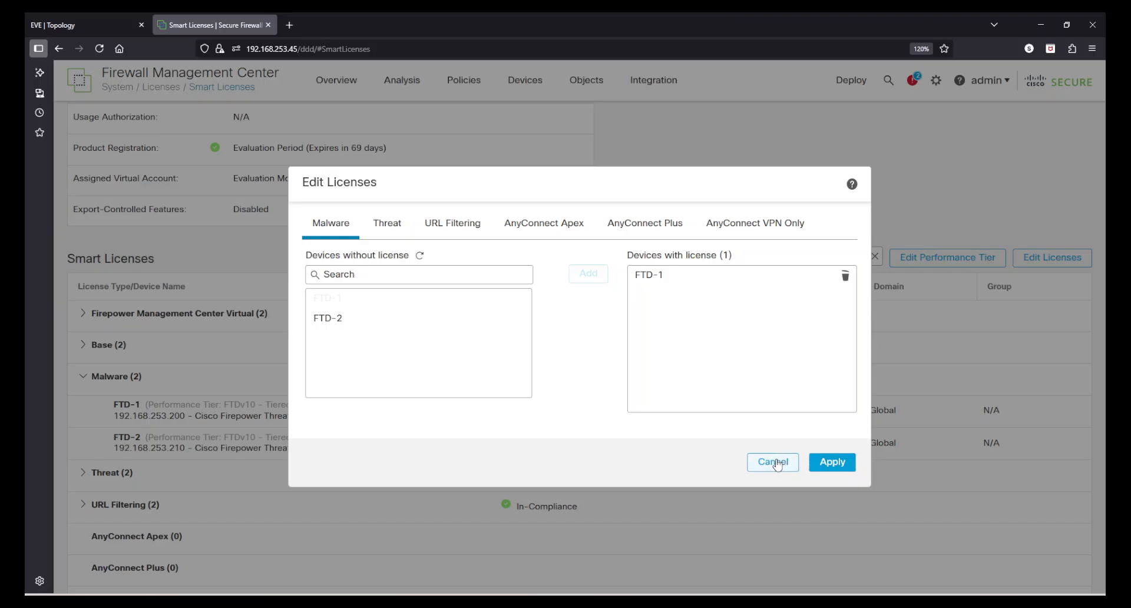
{"action": "left_click", "coordinate": [774, 462]}
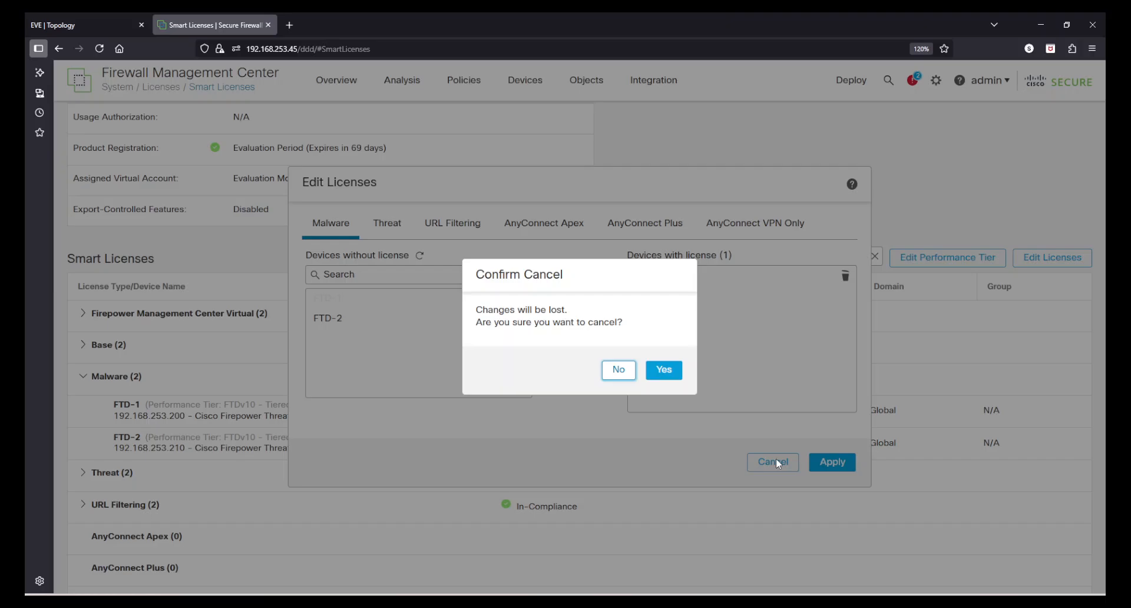
{"action": "left_click", "coordinate": [656, 381]}
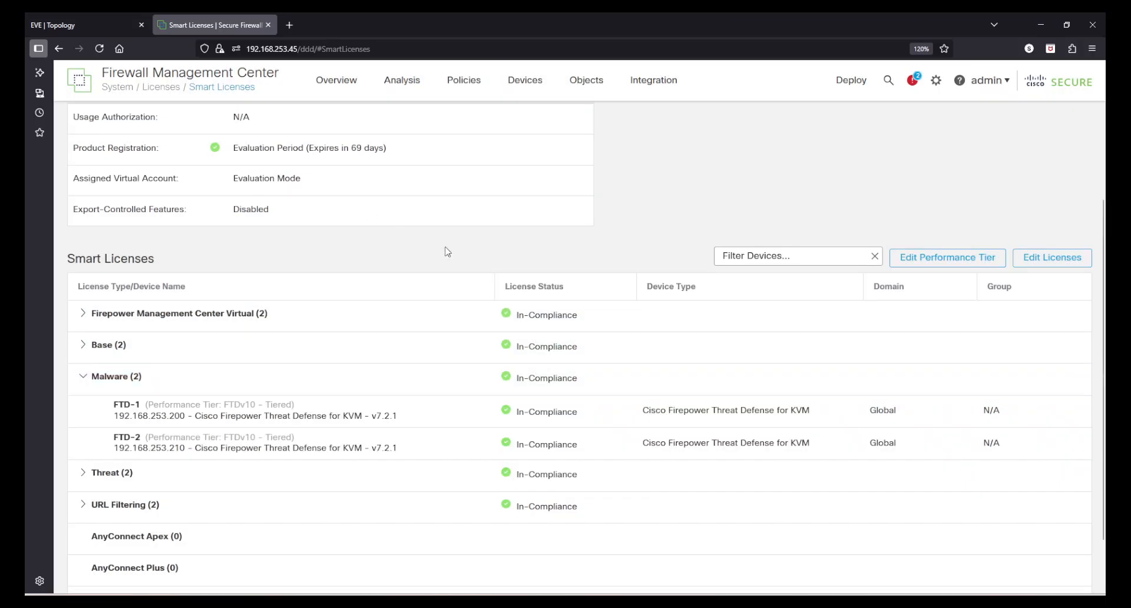
{"action": "left_click", "coordinate": [936, 80]}
Open Classic Licenses, start a new feature license, and select the device's license key text.
{"action": "left_click", "coordinate": [819, 249]}
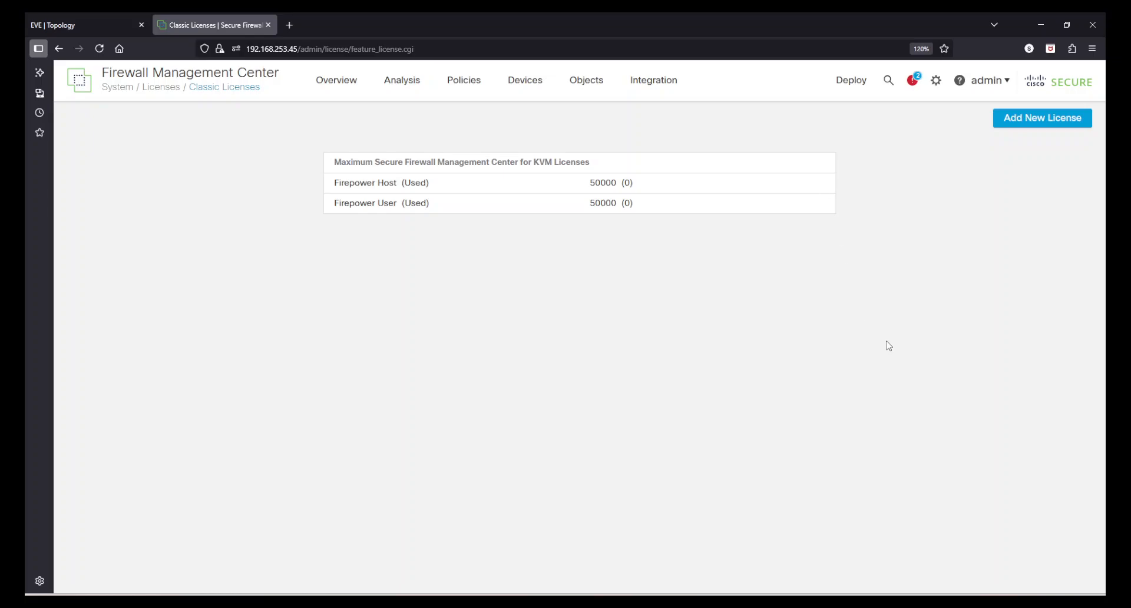
{"action": "left_click", "coordinate": [1060, 127]}
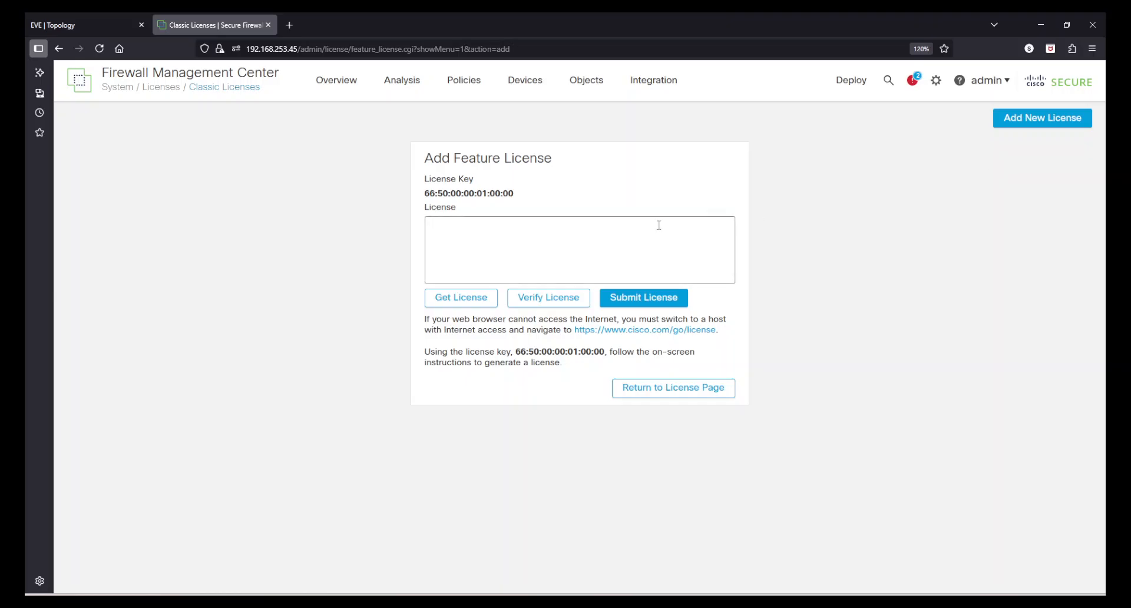
{"action": "left_click_drag", "start_coordinate": [516, 199], "coordinate": [421, 202]}
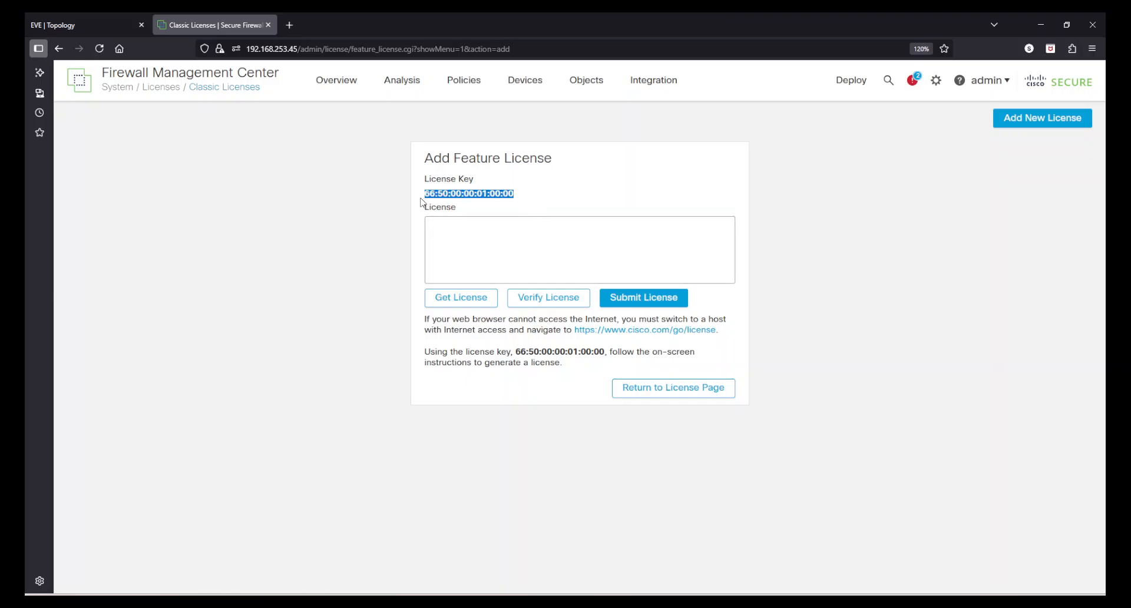
{"action": "left_click", "coordinate": [471, 241]}
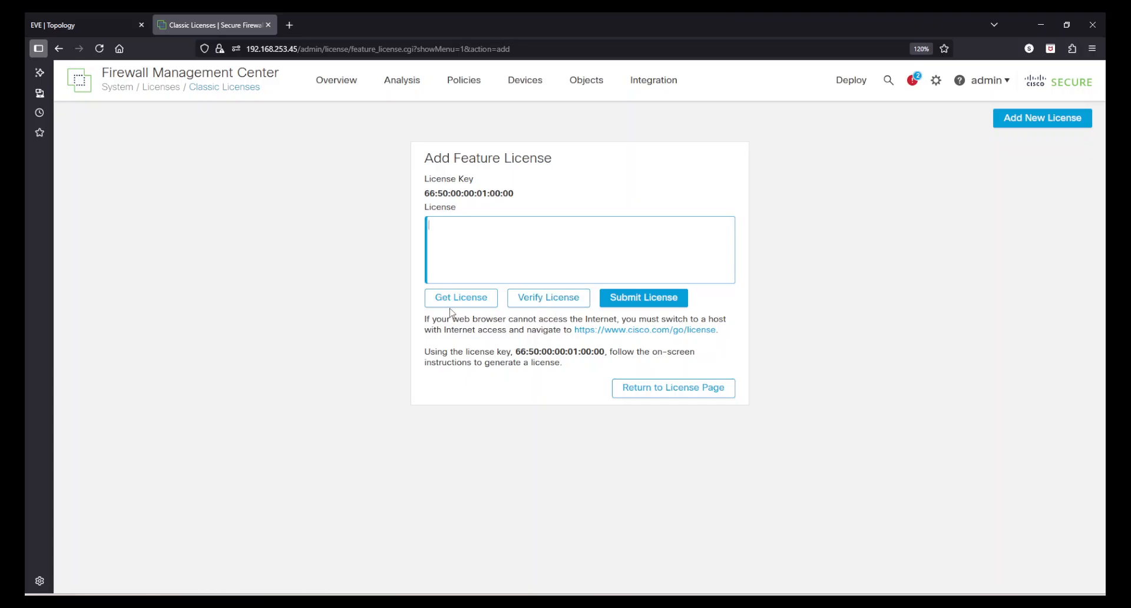
{"action": "left_click", "coordinate": [464, 194]}
{"action": "left_click_drag", "start_coordinate": [463, 195], "coordinate": [525, 194]}
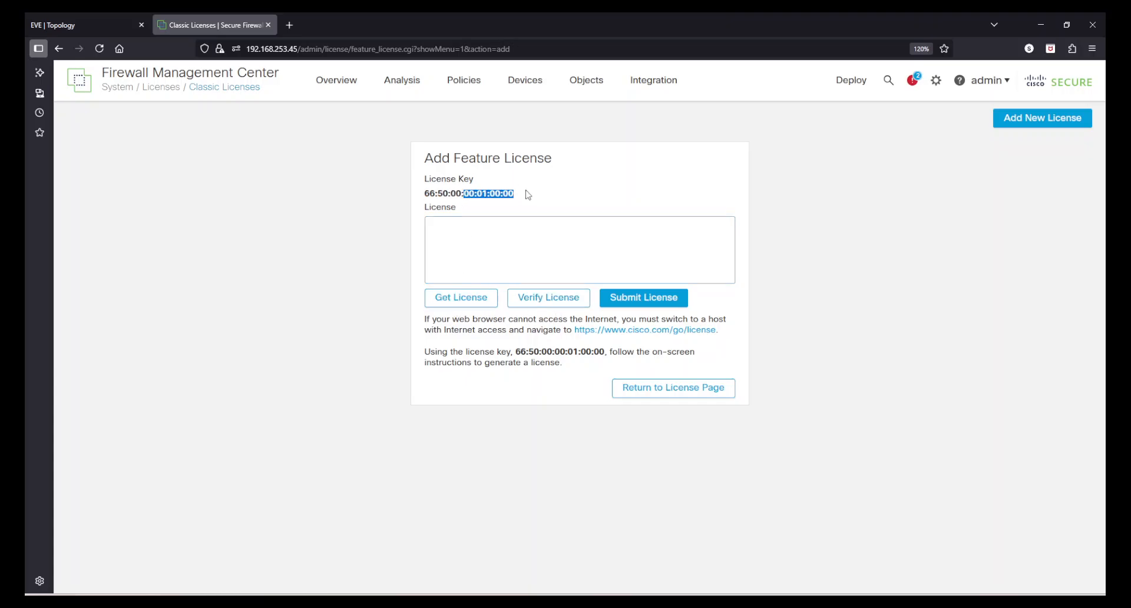
{"action": "left_click", "coordinate": [525, 194]}
{"action": "left_click", "coordinate": [507, 231]}
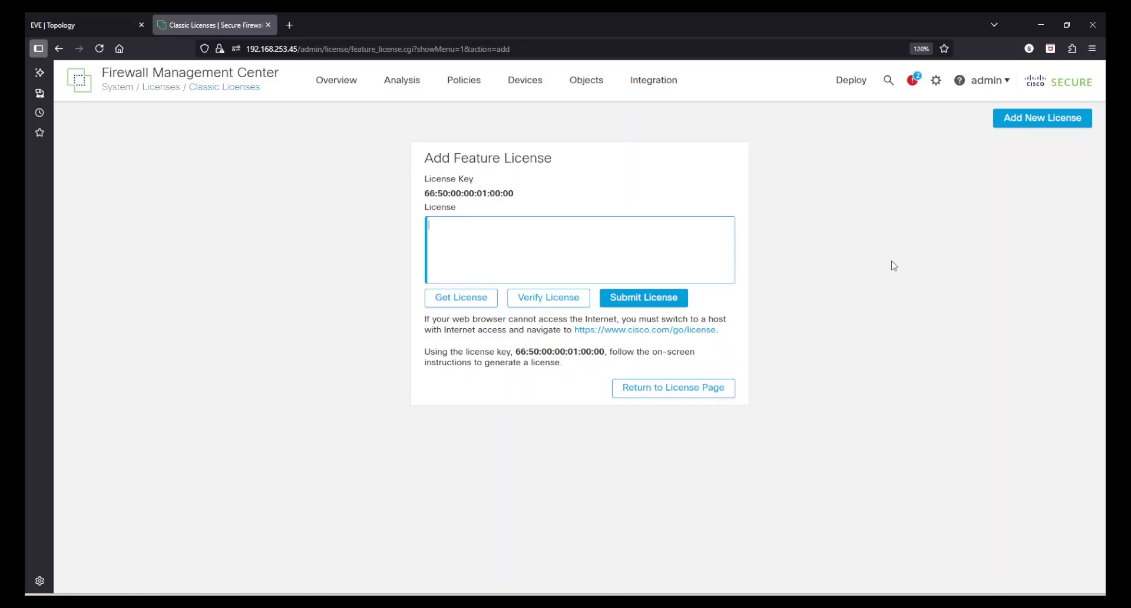
Go to Backup/Restore, view the Upload Backup page, and return to Backup Management.
{"action": "left_click", "coordinate": [936, 81]}
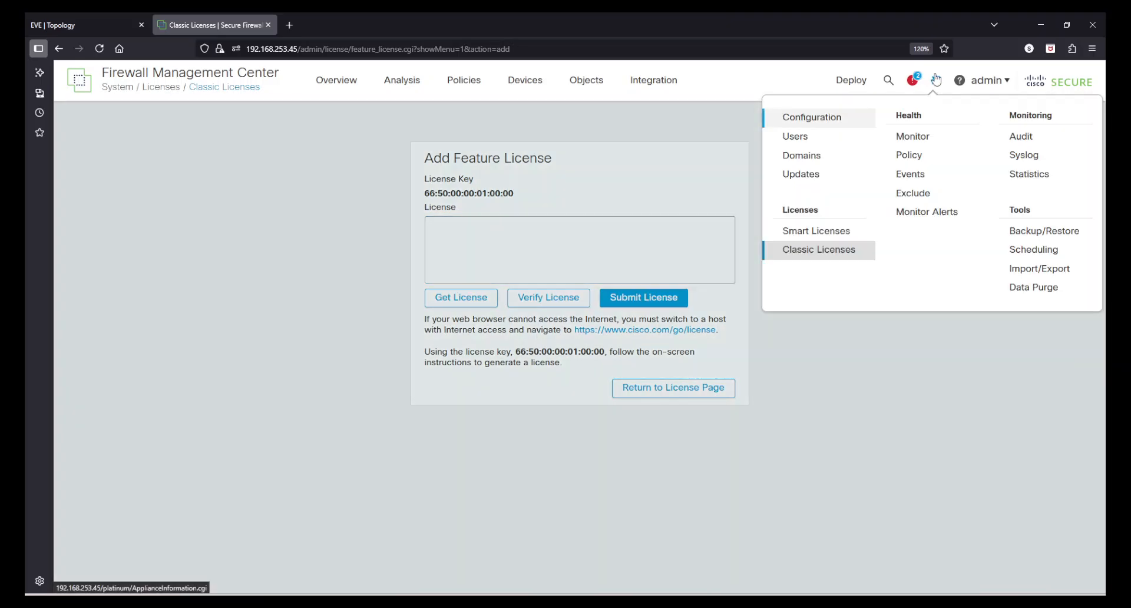
{"action": "left_click", "coordinate": [1017, 232]}
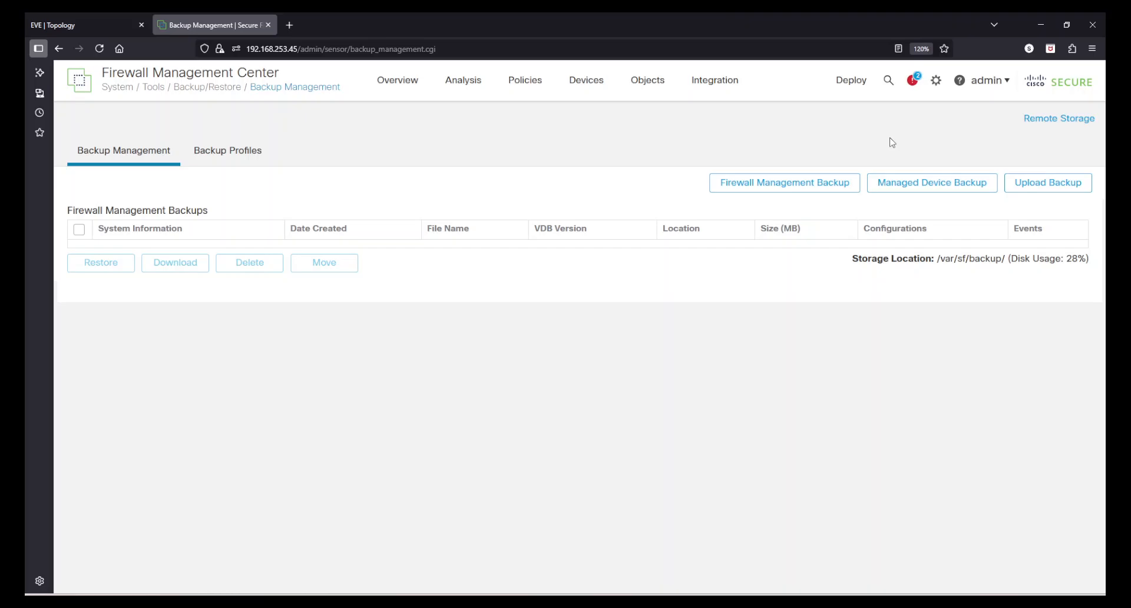
{"action": "left_click", "coordinate": [1053, 188]}
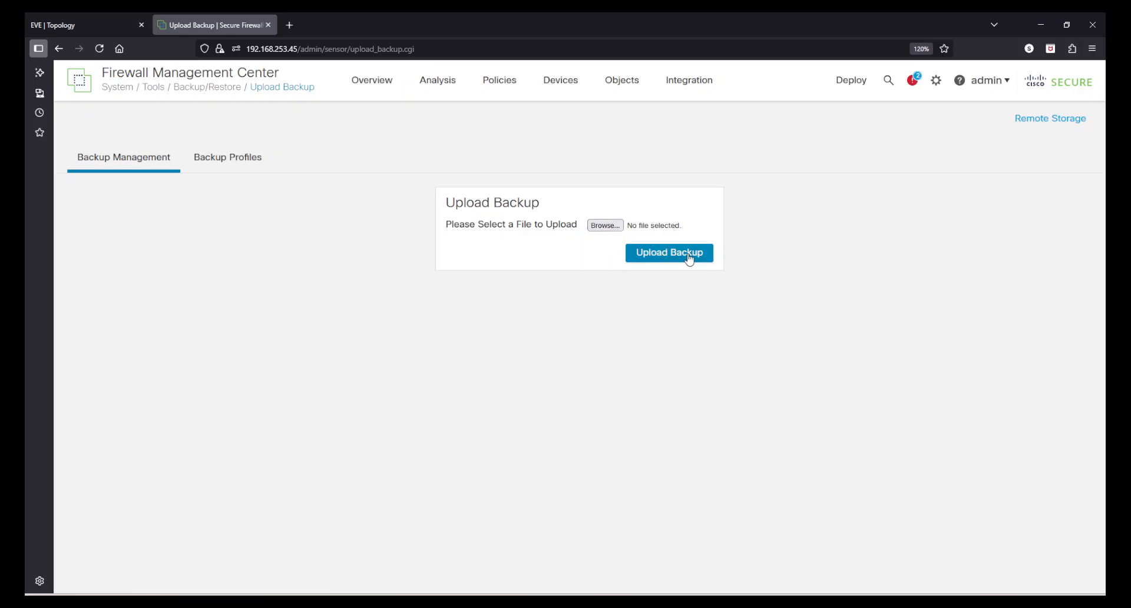
{"action": "left_click", "coordinate": [144, 159]}
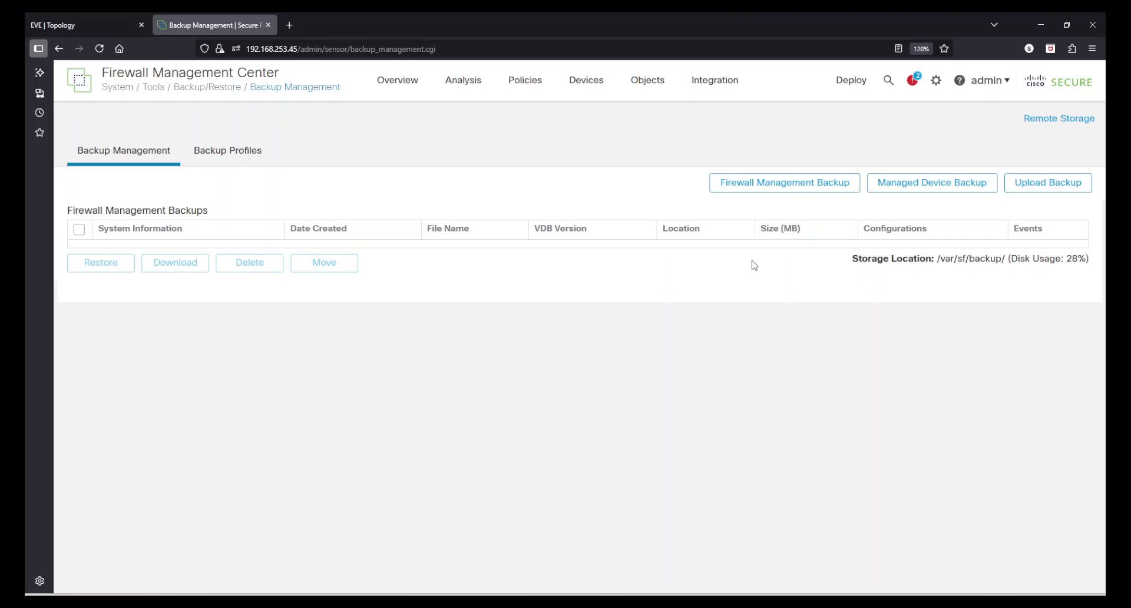
Start a manual backup, cancel it, and check the empty backup list stored at /var/sf/backup/.
{"action": "left_click", "coordinate": [833, 190]}
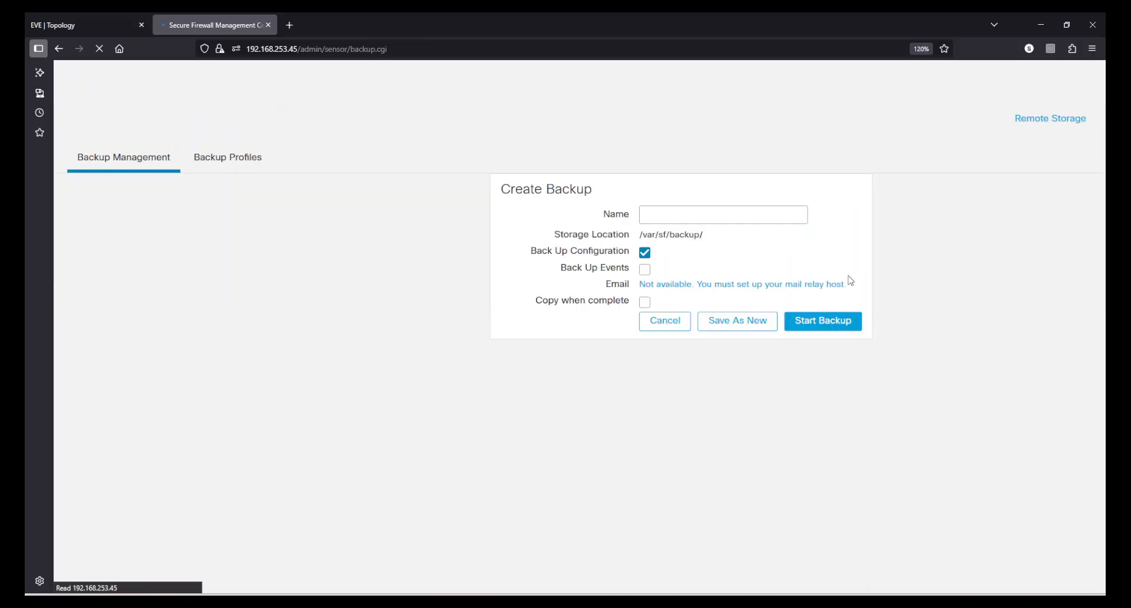
{"action": "left_click", "coordinate": [757, 214]}
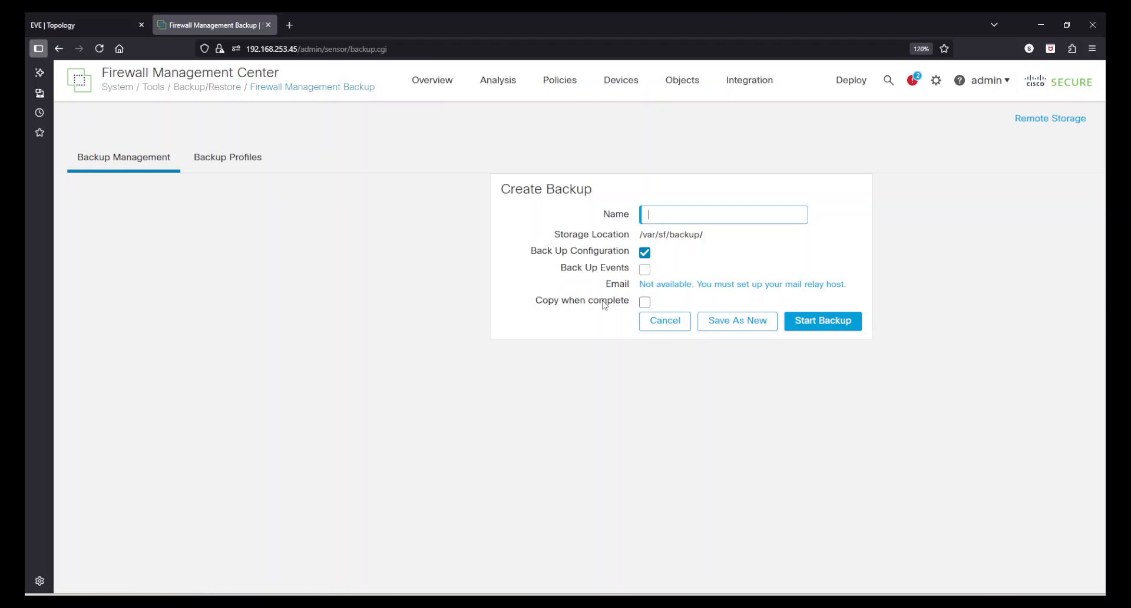
{"action": "left_click", "coordinate": [666, 324]}
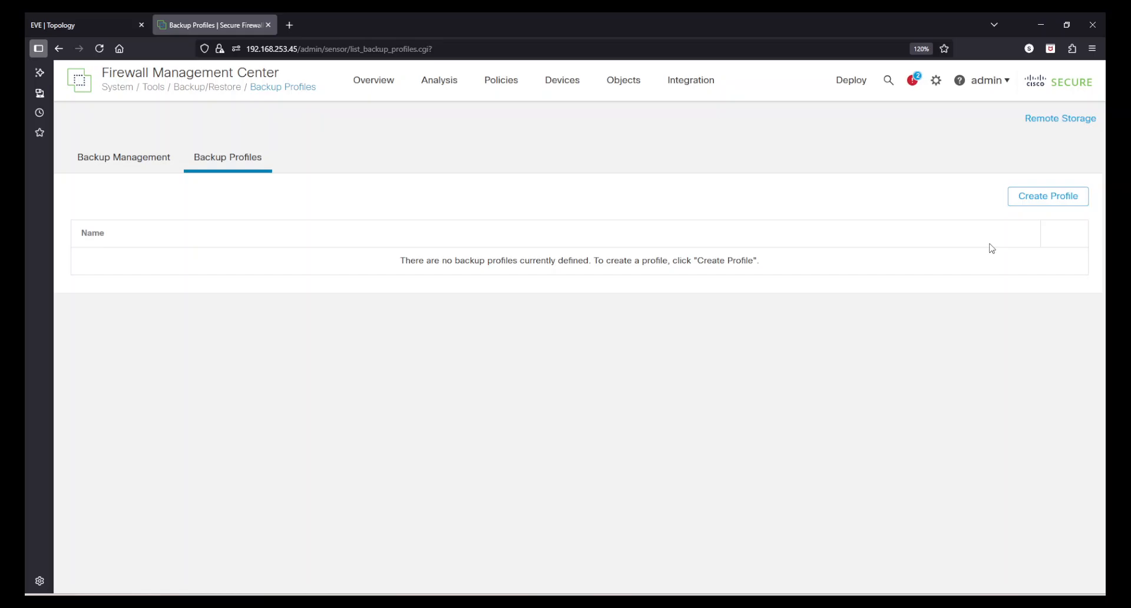
{"action": "left_click", "coordinate": [134, 164]}
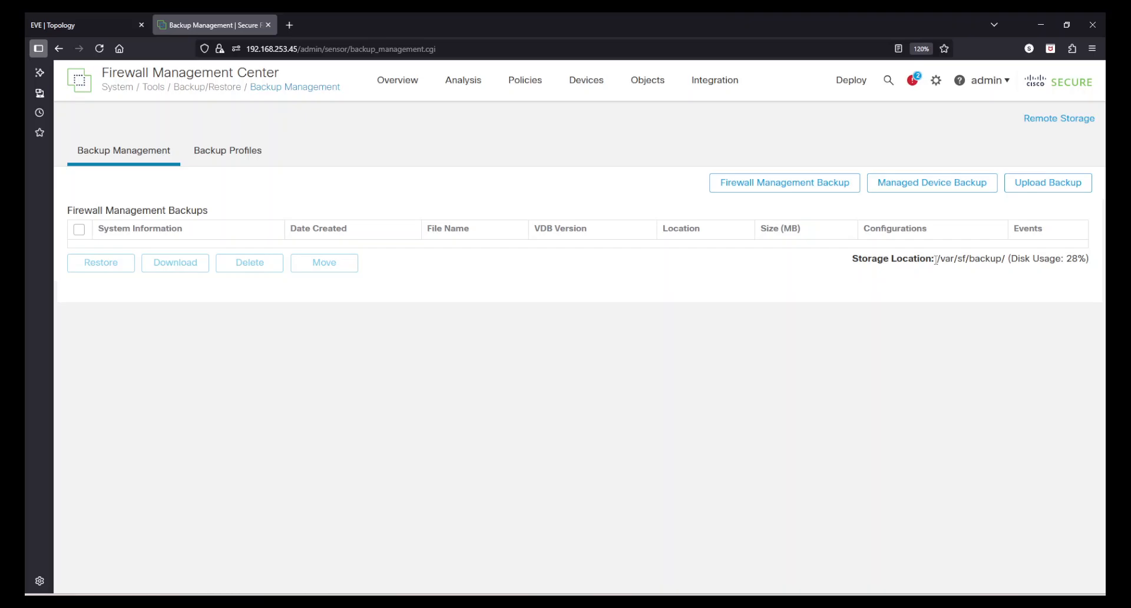
{"action": "left_click_drag", "start_coordinate": [938, 260], "coordinate": [1080, 260]}
{"action": "left_click", "coordinate": [1081, 259]}
Open the Remote Storage settings and set the storage type to SMB.
{"action": "left_click", "coordinate": [1062, 121]}
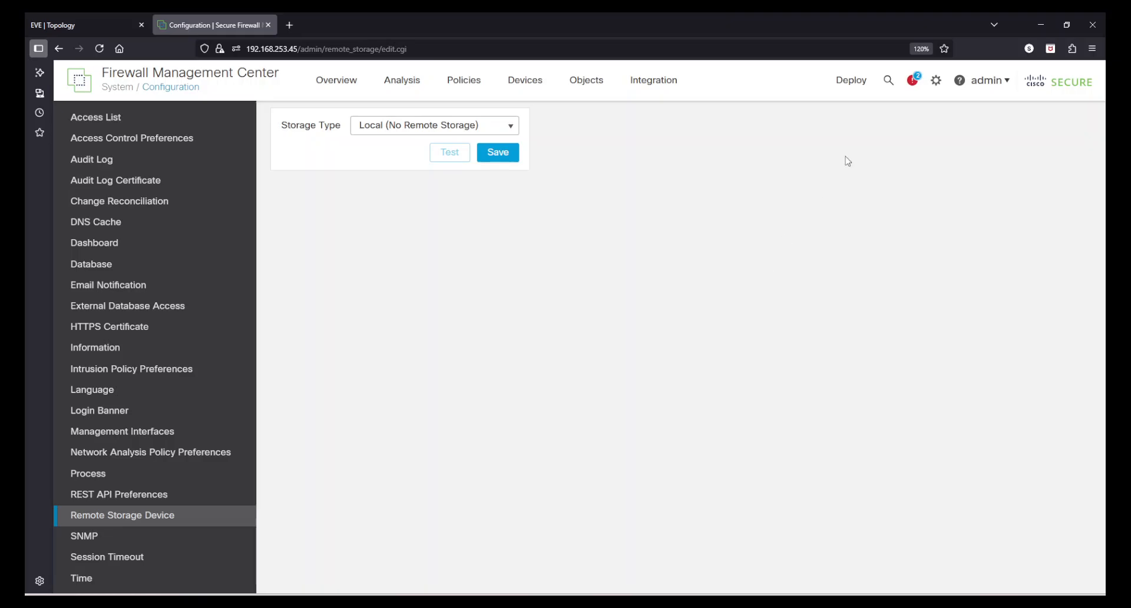
{"action": "left_click", "coordinate": [937, 82]}
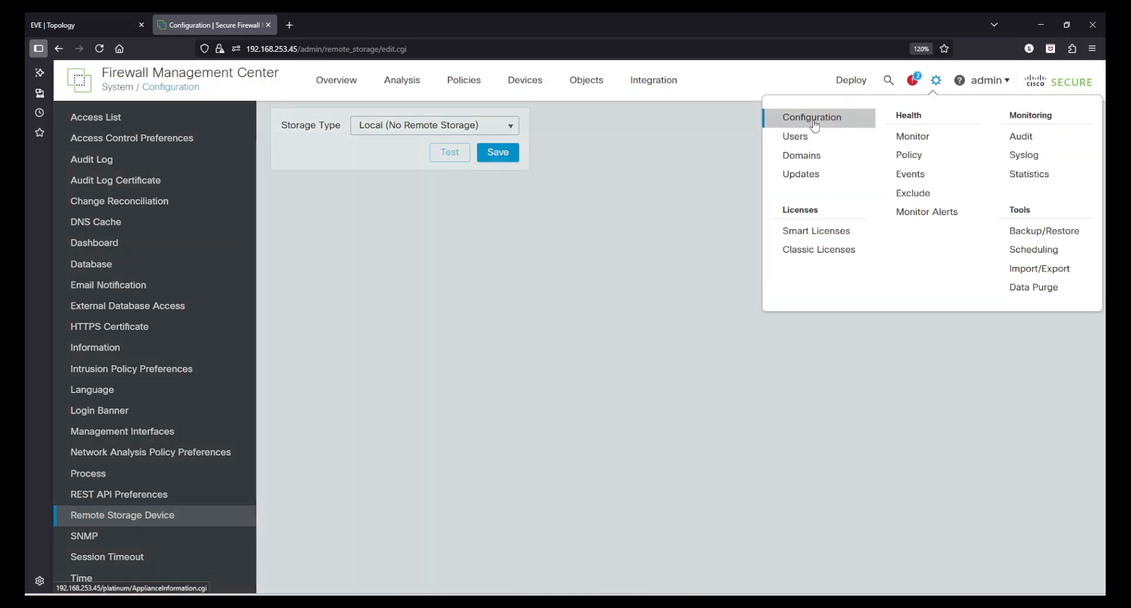
{"action": "left_click", "coordinate": [558, 287]}
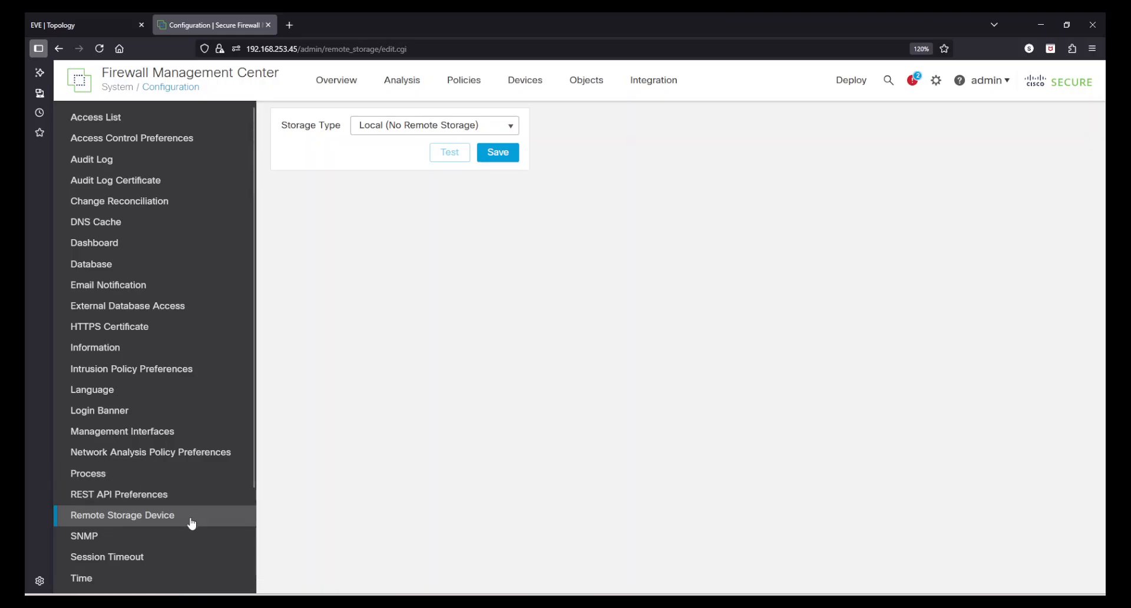
{"action": "left_click", "coordinate": [378, 131]}
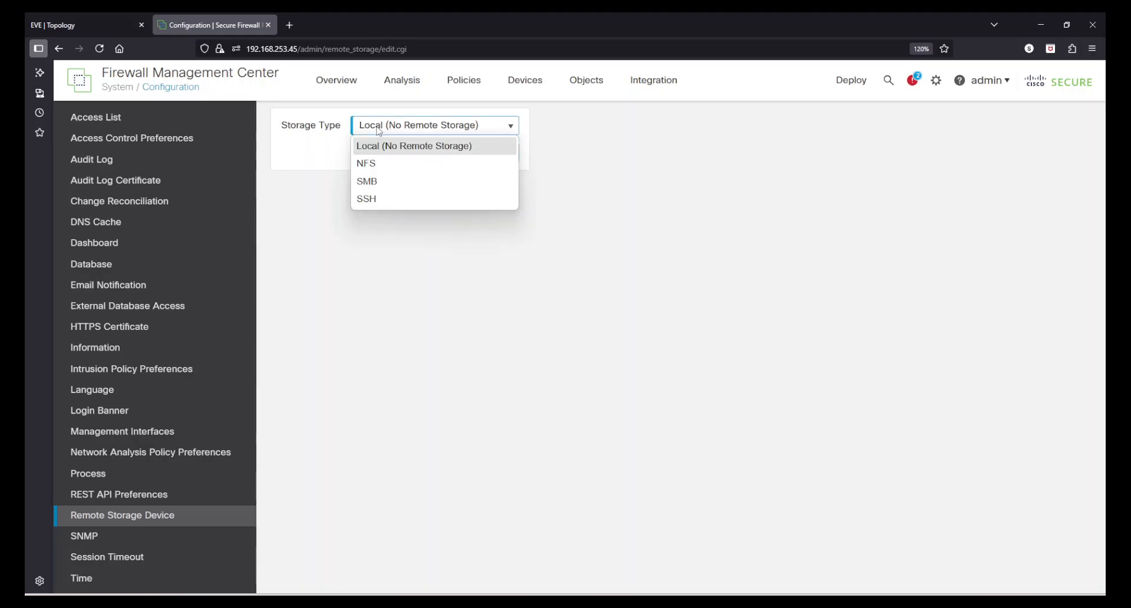
{"action": "left_click", "coordinate": [381, 186]}
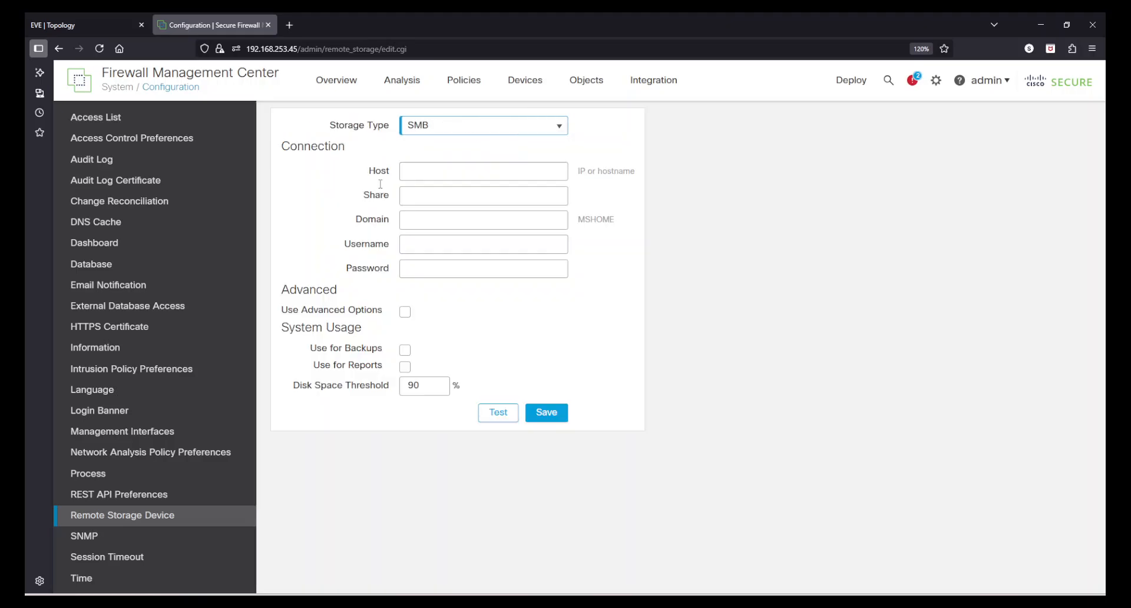
Enter 192.168.253.100 as the SMB host, checked against the lab topology.
{"action": "left_click", "coordinate": [424, 171]}
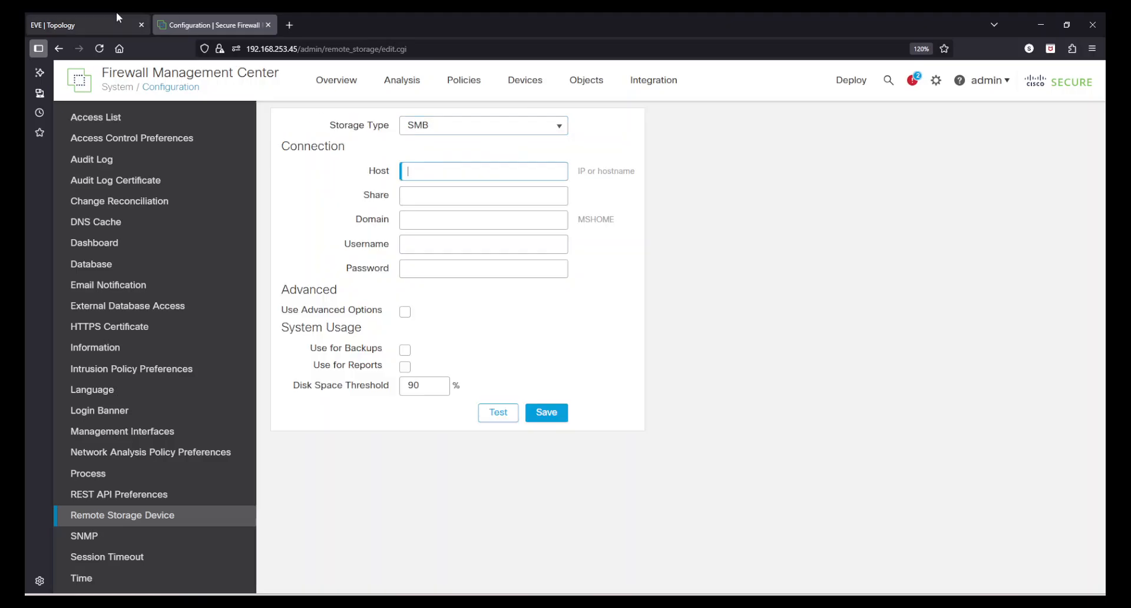
{"action": "left_click", "coordinate": [74, 18]}
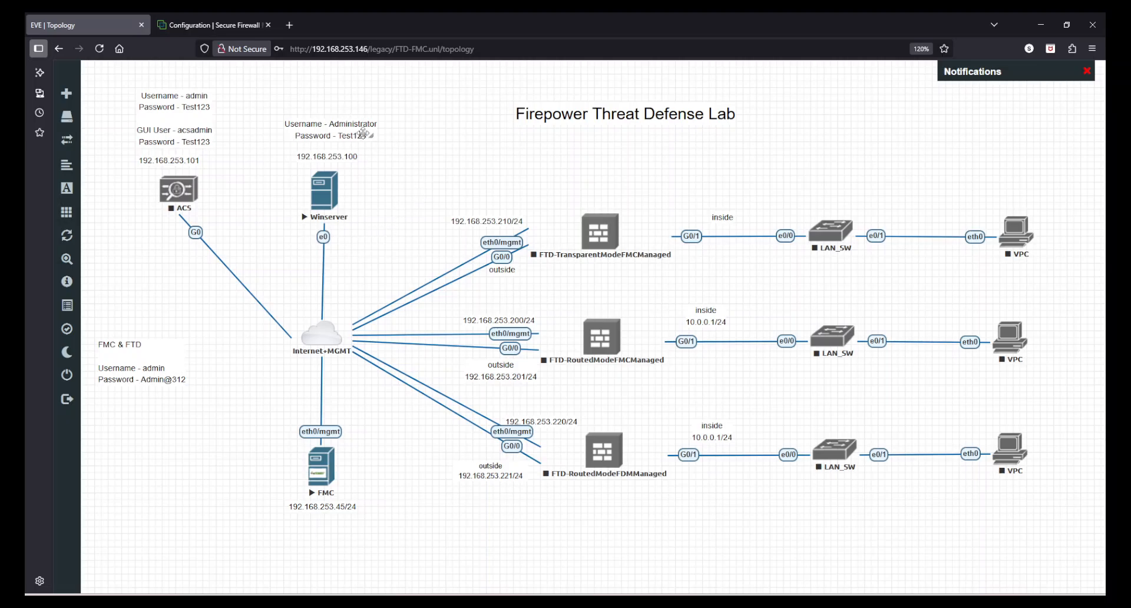
{"action": "left_click", "coordinate": [182, 20]}
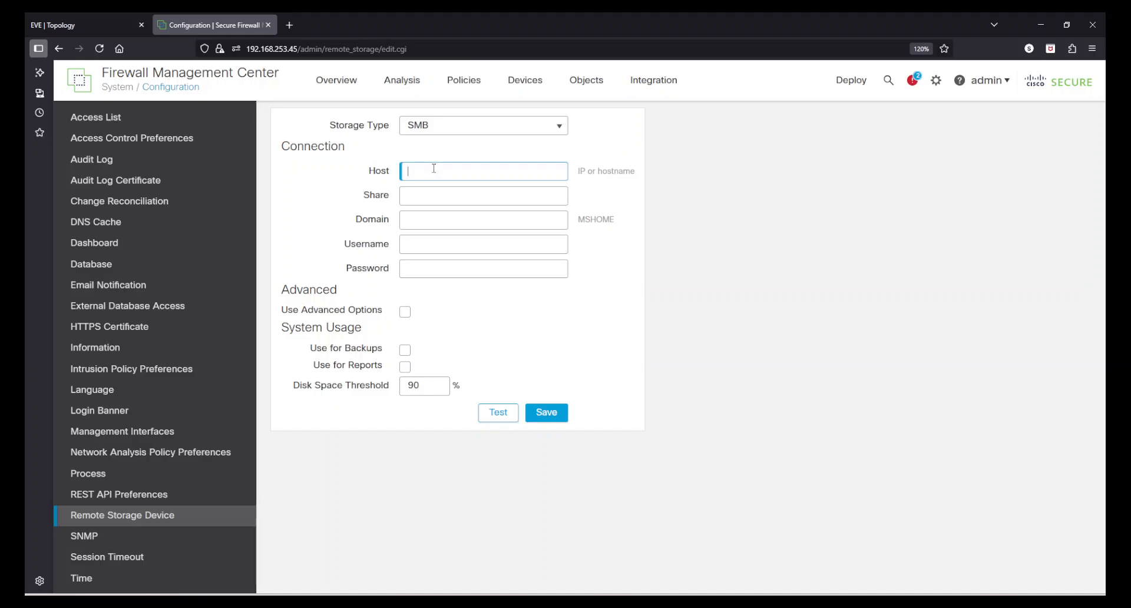
{"action": "type", "text": "192.168"}
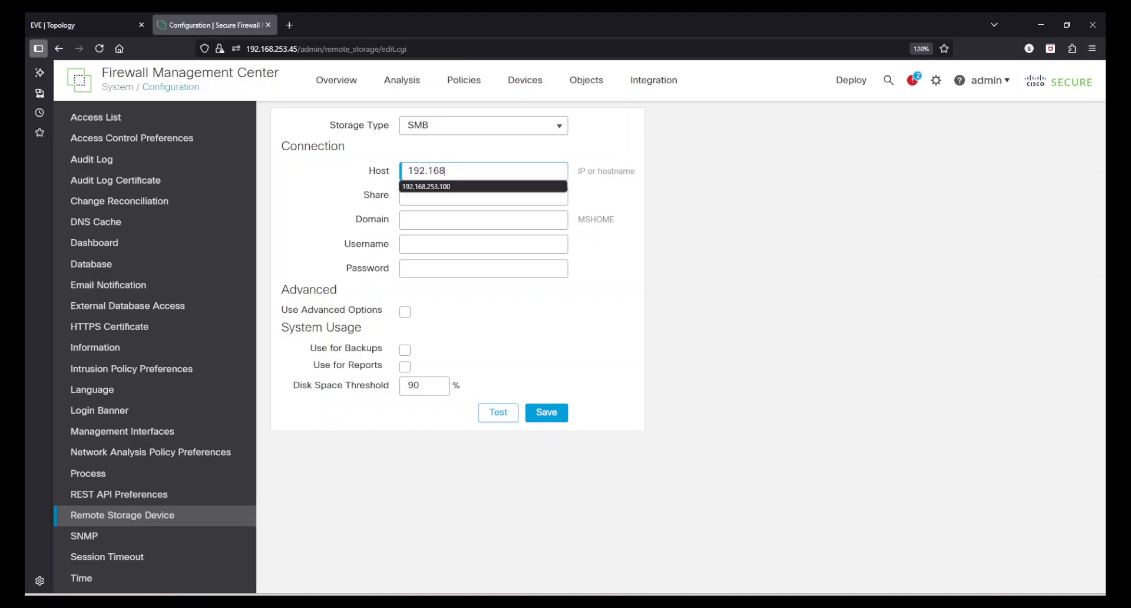
{"action": "type", "text": ".253.100"}
Fill in the share path Users\Administrator\Desktop\FMC.
{"action": "left_click", "coordinate": [477, 203]}
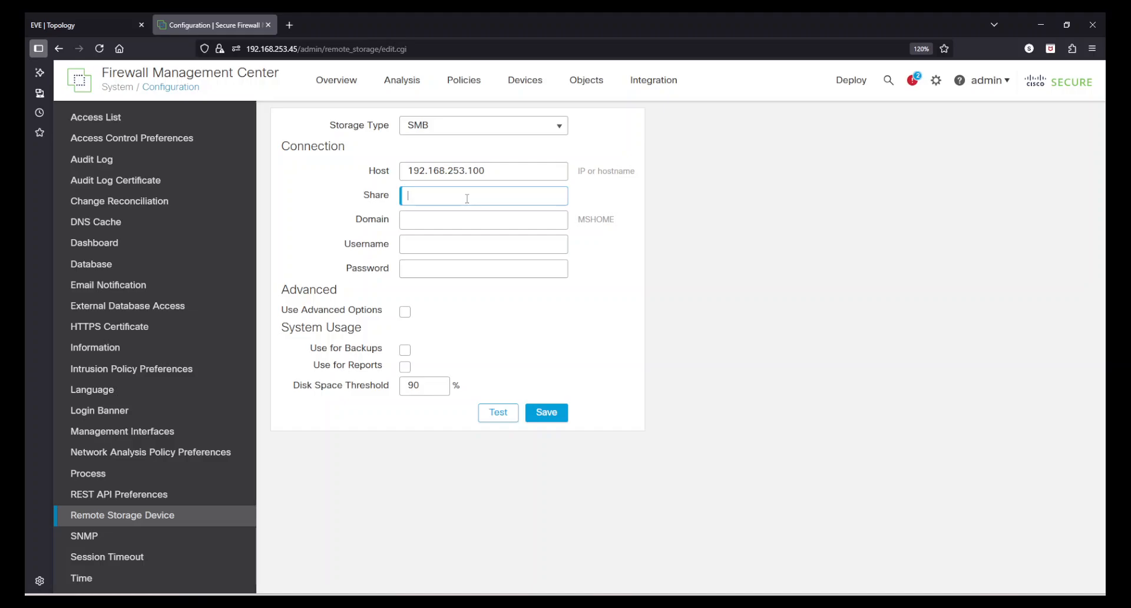
{"action": "type", "text": "Ue"}
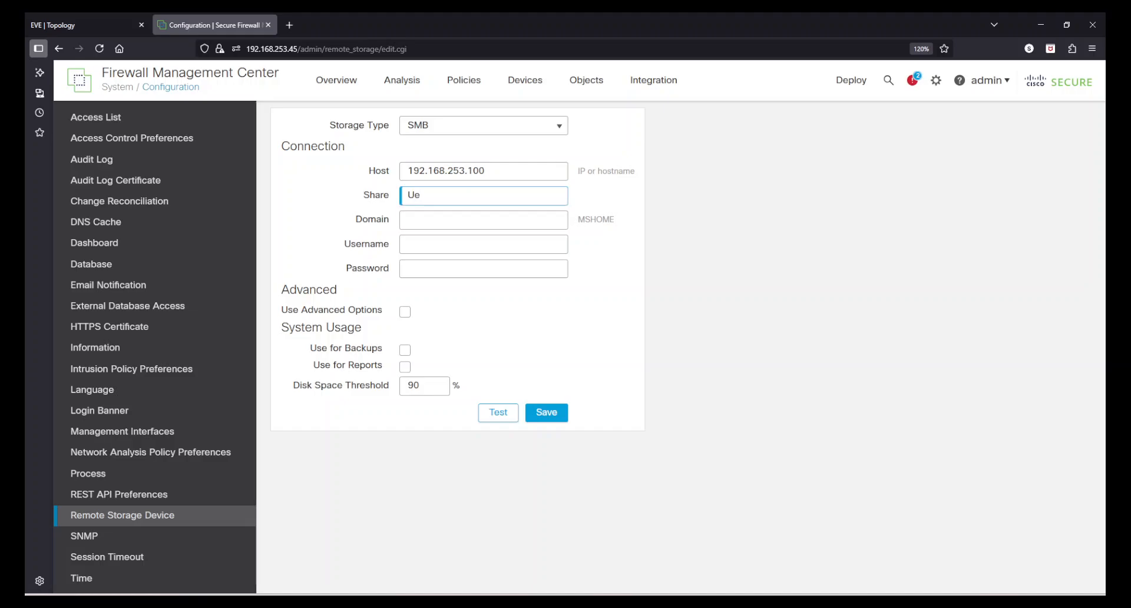
{"action": "key", "text": "BackSpace"}
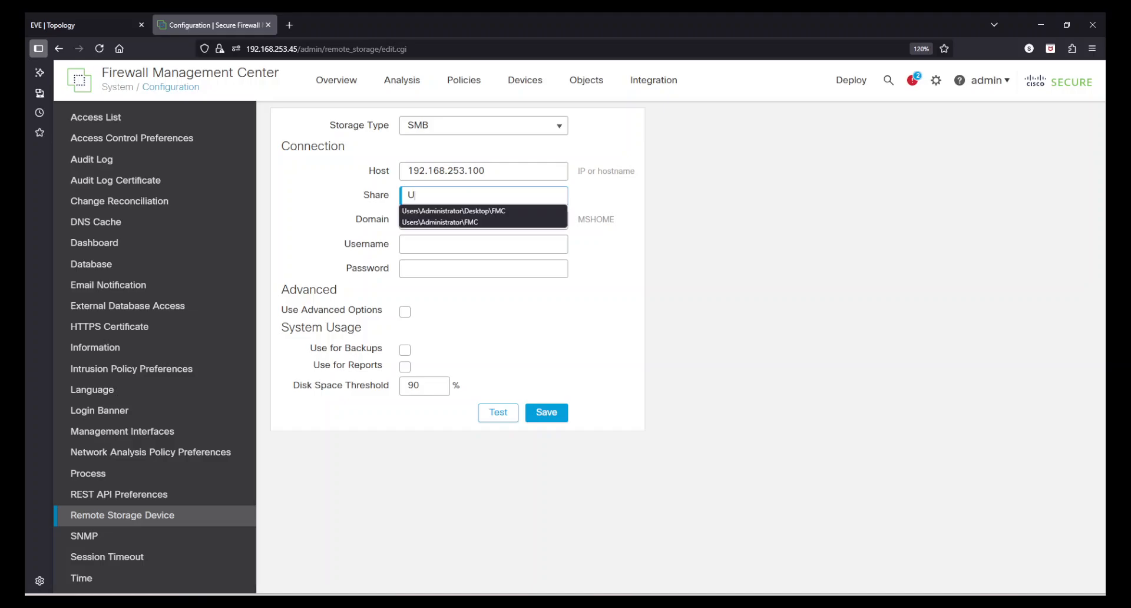
{"action": "left_click", "coordinate": [496, 211]}
{"action": "left_click_drag", "start_coordinate": [449, 195], "coordinate": [564, 195]}
{"action": "left_click", "coordinate": [564, 195]}
{"action": "left_click", "coordinate": [543, 194]}
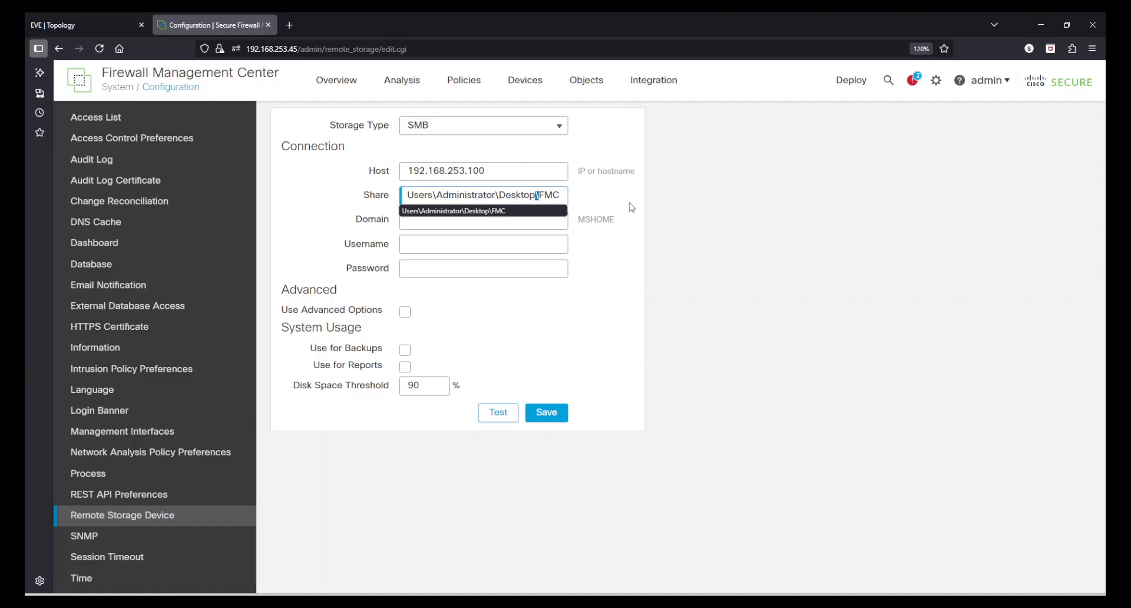
{"action": "left_click", "coordinate": [733, 215]}
{"action": "left_click", "coordinate": [78, 21]}
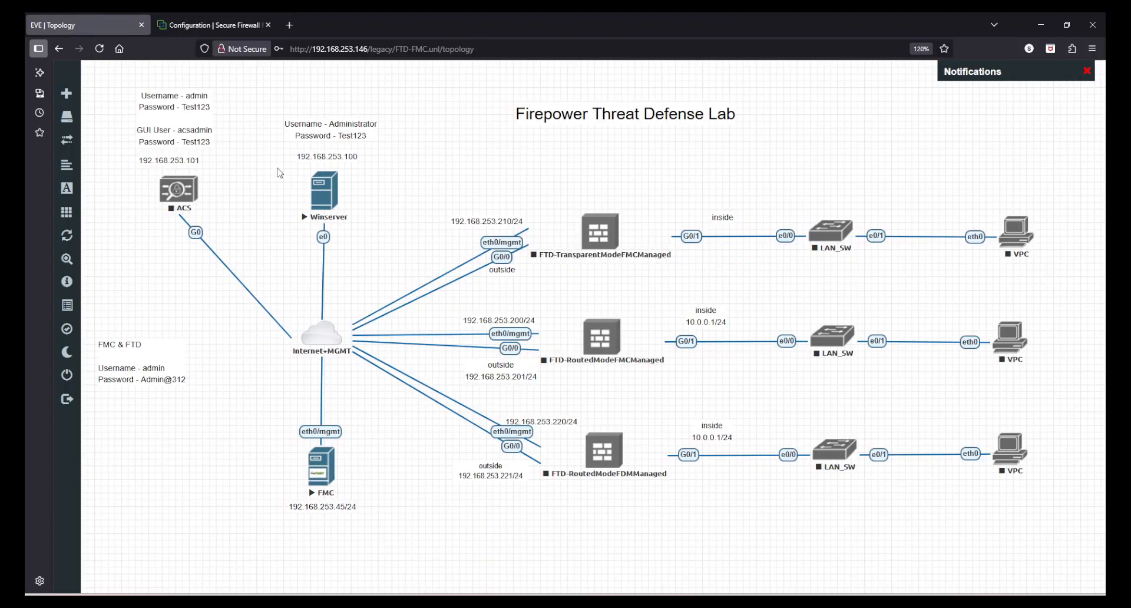
{"action": "left_click", "coordinate": [228, 17]}
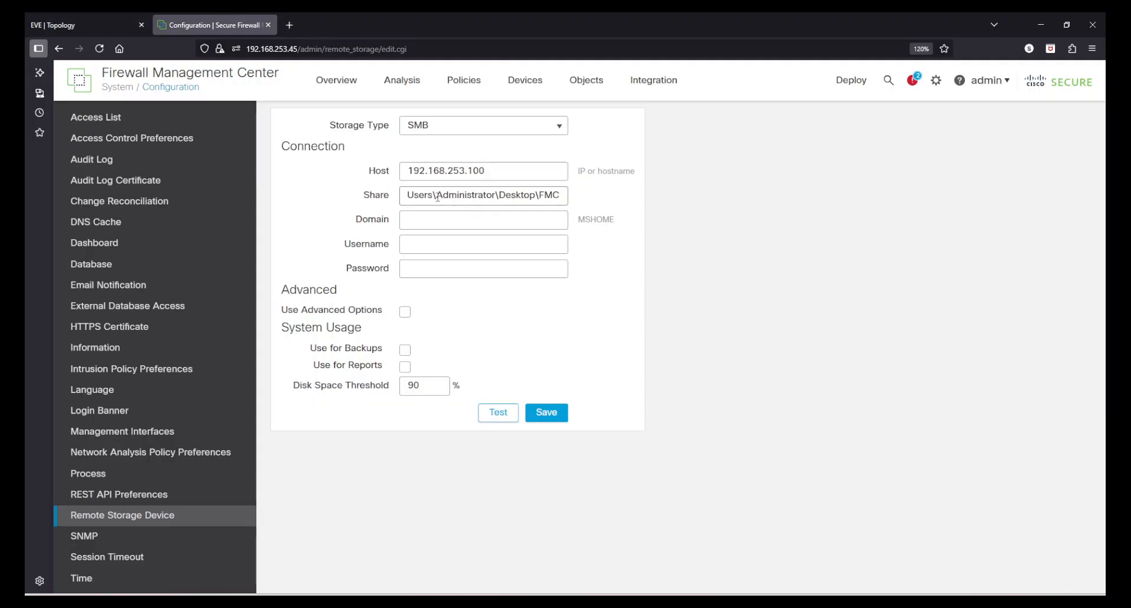
Enter domain test.lab, username Administrator, and the account password.
{"action": "left_click", "coordinate": [434, 226]}
{"action": "type", "text": "te"}
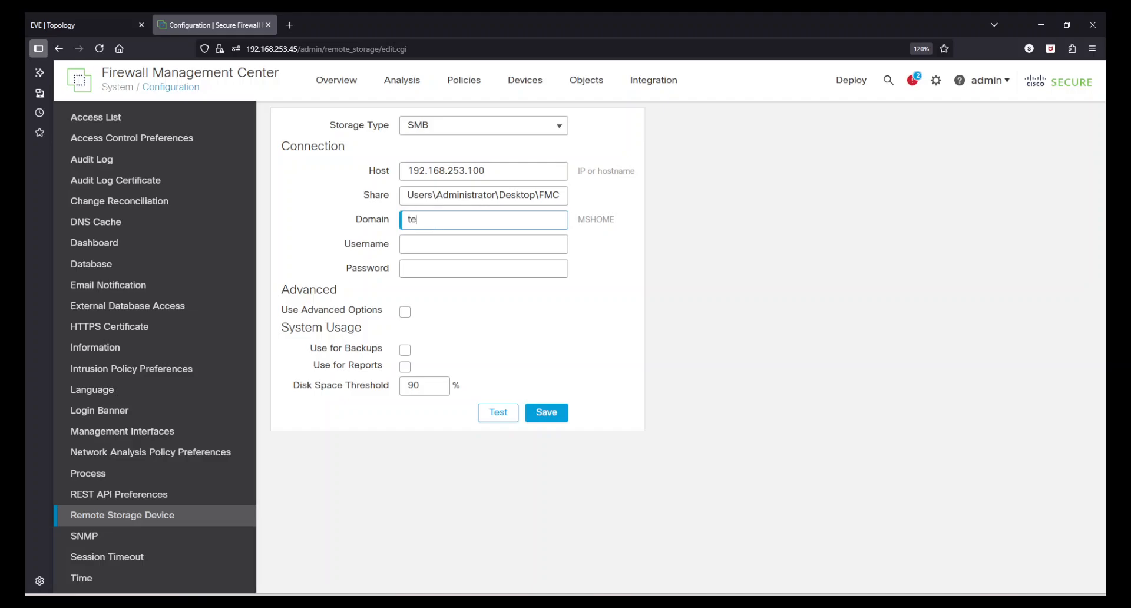
{"action": "type", "text": "st.lab"}
{"action": "left_click", "coordinate": [442, 246]}
{"action": "type", "text": "Adi"}
{"action": "key", "text": "BackSpace"}
{"action": "type", "text": "mini"}
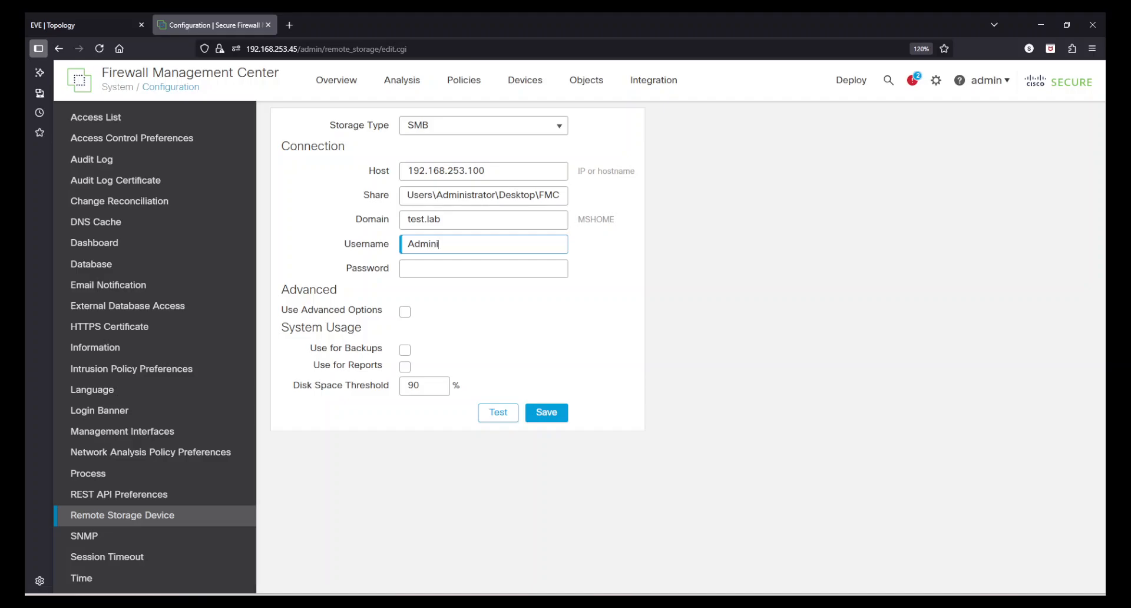
{"action": "type", "text": "strator"}
{"action": "left_click", "coordinate": [453, 268]}
{"action": "type", "text": "cisco1"}
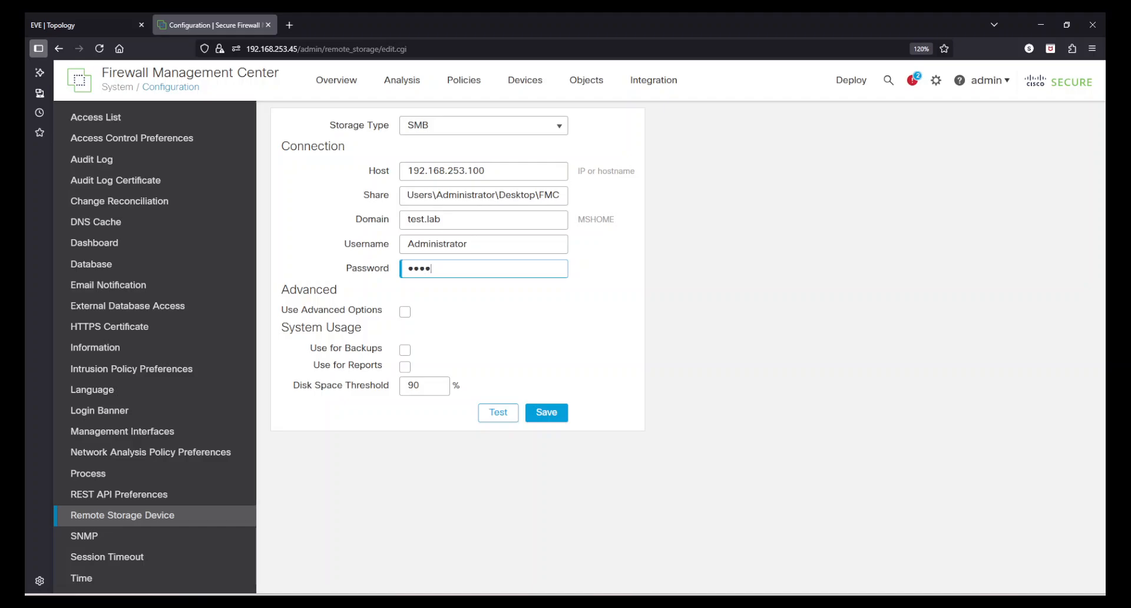
{"action": "type", "text": "2"}
Enable the SMB storage for backups, keep the 90 disk threshold, test the connection, and save.
{"action": "left_click", "coordinate": [405, 351]}
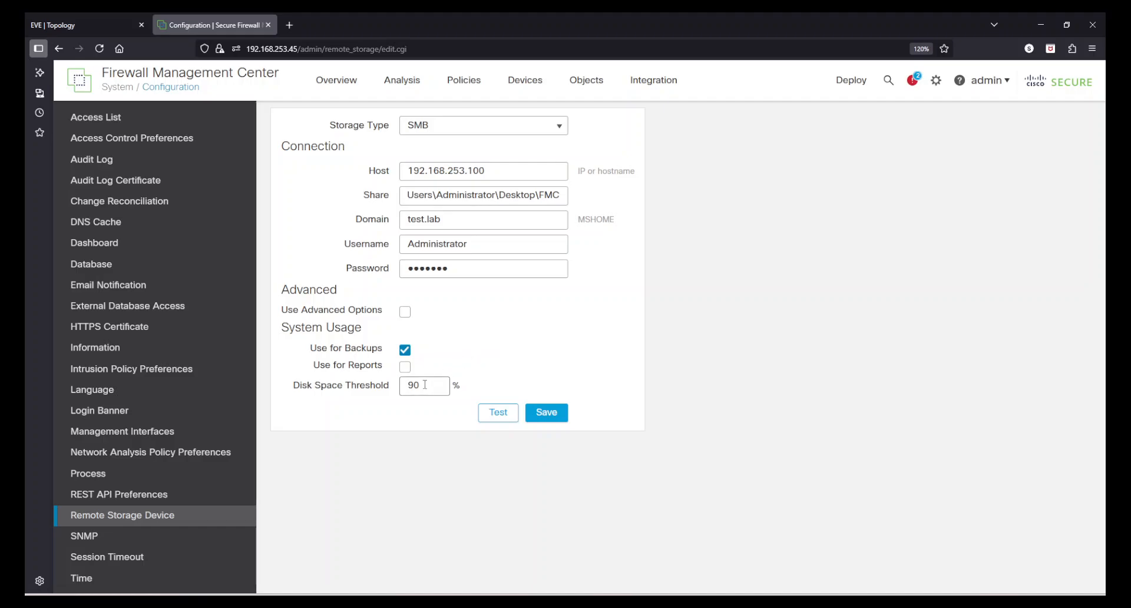
{"action": "left_click_drag", "start_coordinate": [424, 386], "coordinate": [400, 387]}
{"action": "left_click", "coordinate": [591, 362]}
{"action": "left_click", "coordinate": [499, 415]}
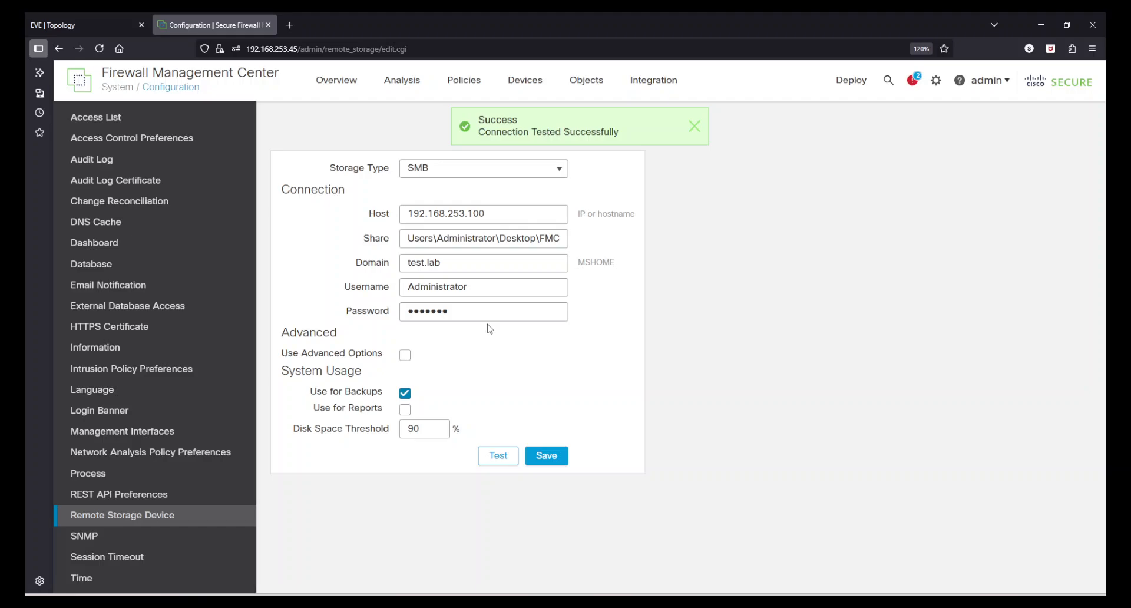
{"action": "left_click", "coordinate": [558, 457]}
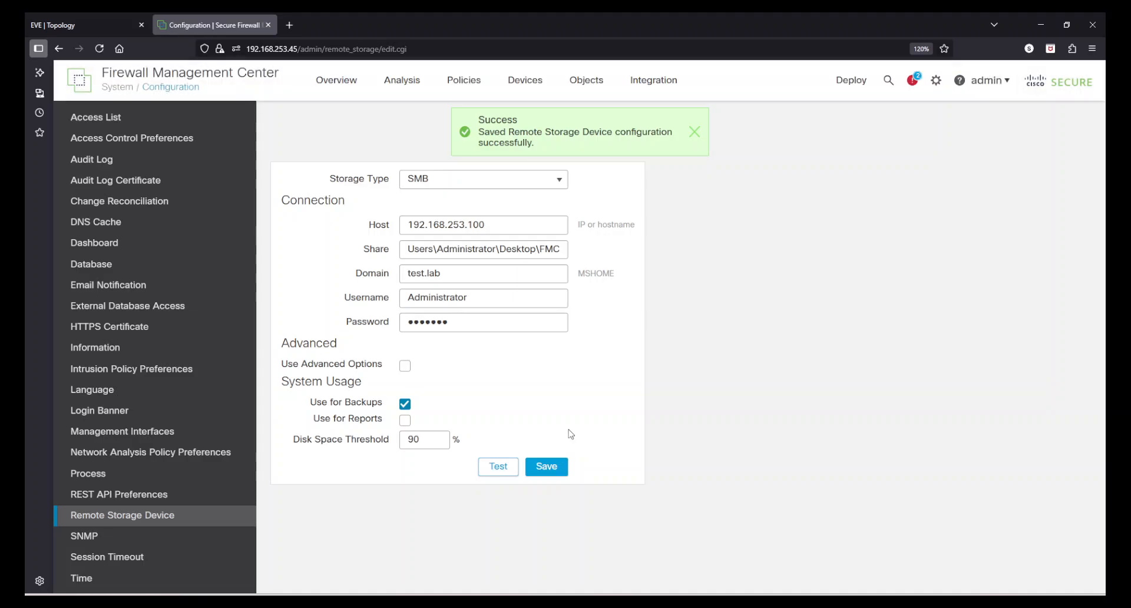
{"action": "left_click", "coordinate": [693, 135]}
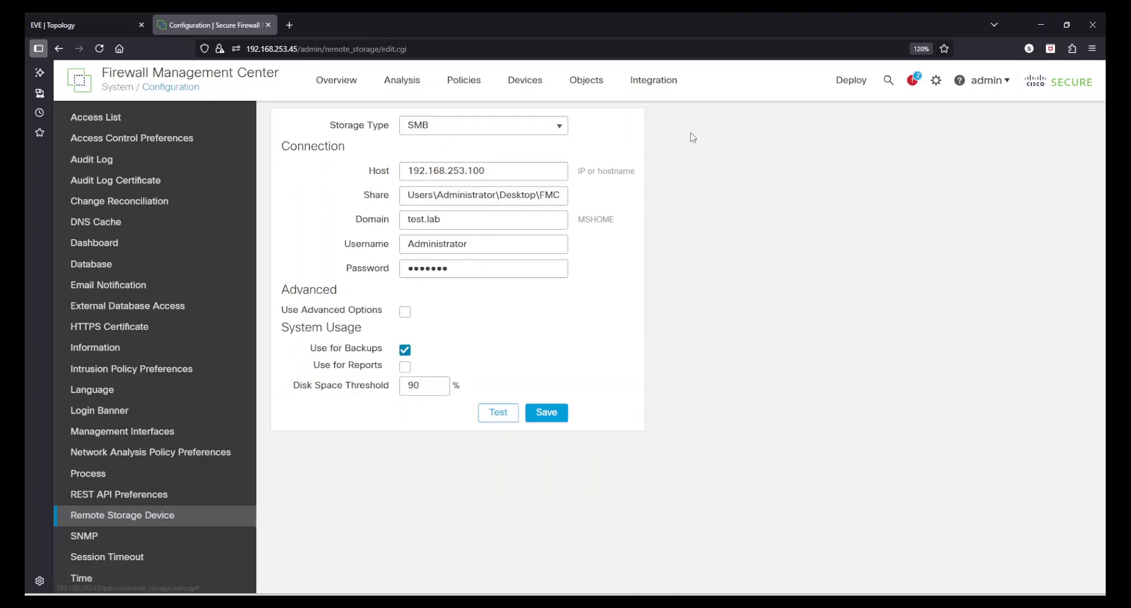
{"action": "mouse_move", "coordinate": [937, 84]}
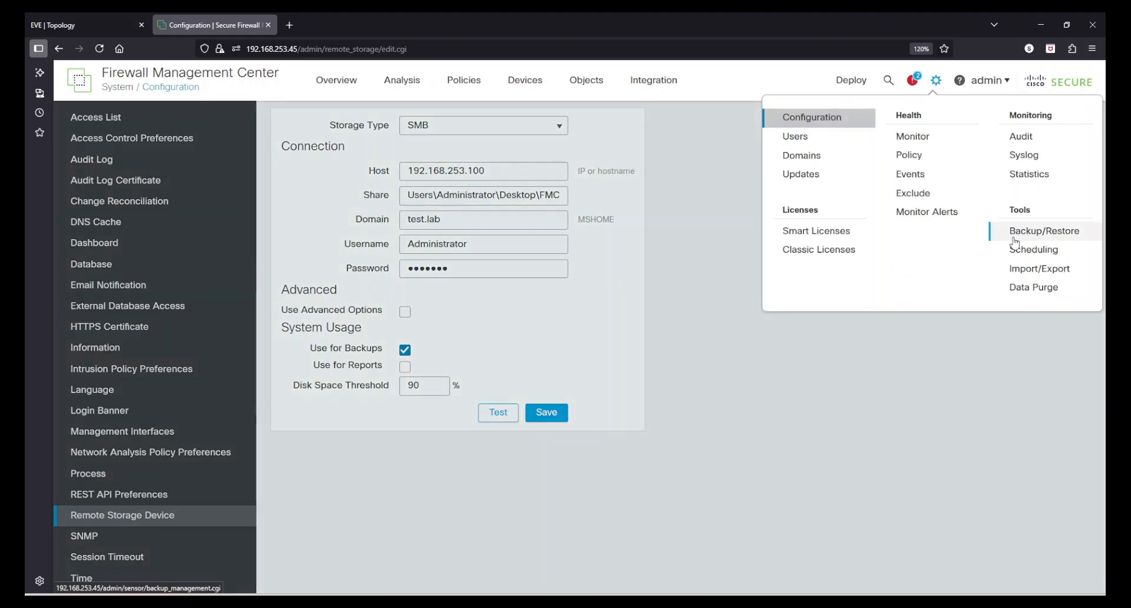
{"action": "left_click", "coordinate": [1040, 236]}
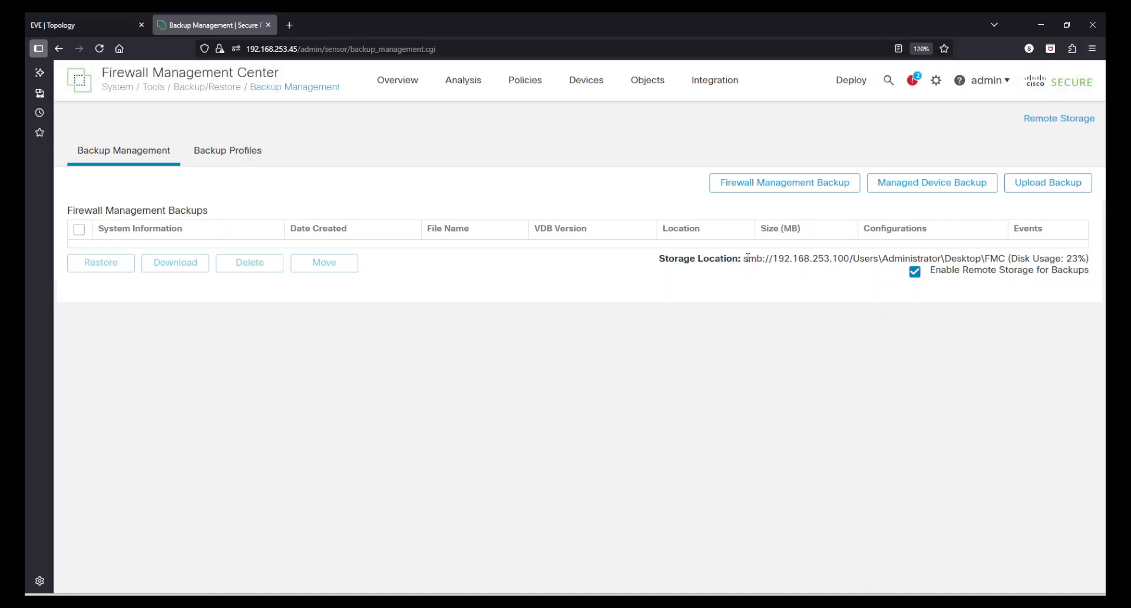
{"action": "left_click_drag", "start_coordinate": [747, 258], "coordinate": [655, 260]}
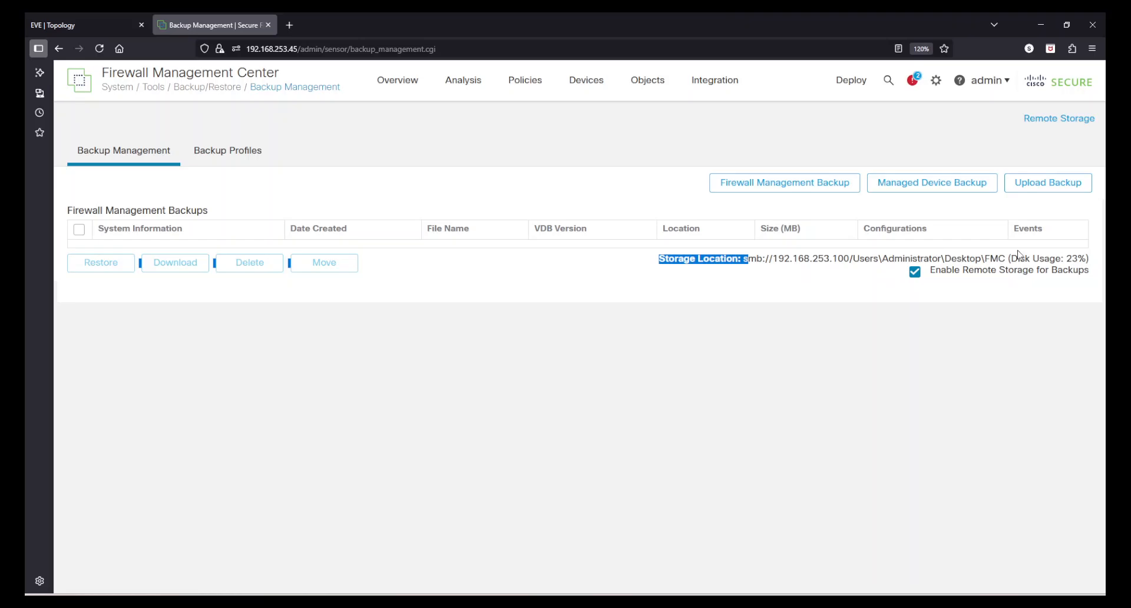
{"action": "left_click_drag", "start_coordinate": [1025, 258], "coordinate": [1059, 257]}
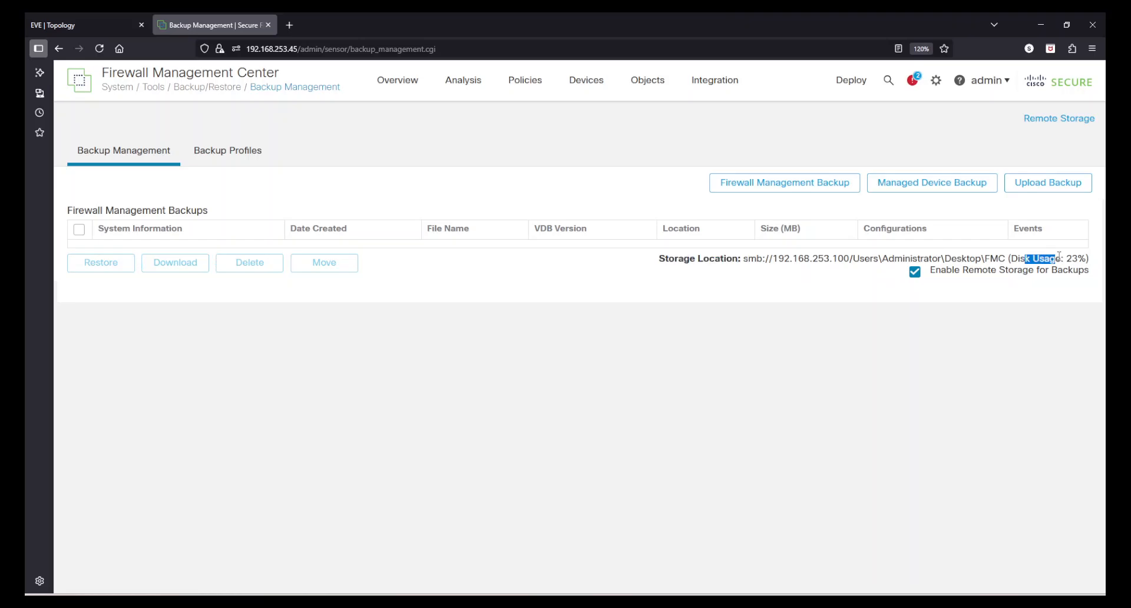
{"action": "left_click", "coordinate": [1059, 258]}
{"action": "left_click_drag", "start_coordinate": [939, 277], "coordinate": [1047, 271]}
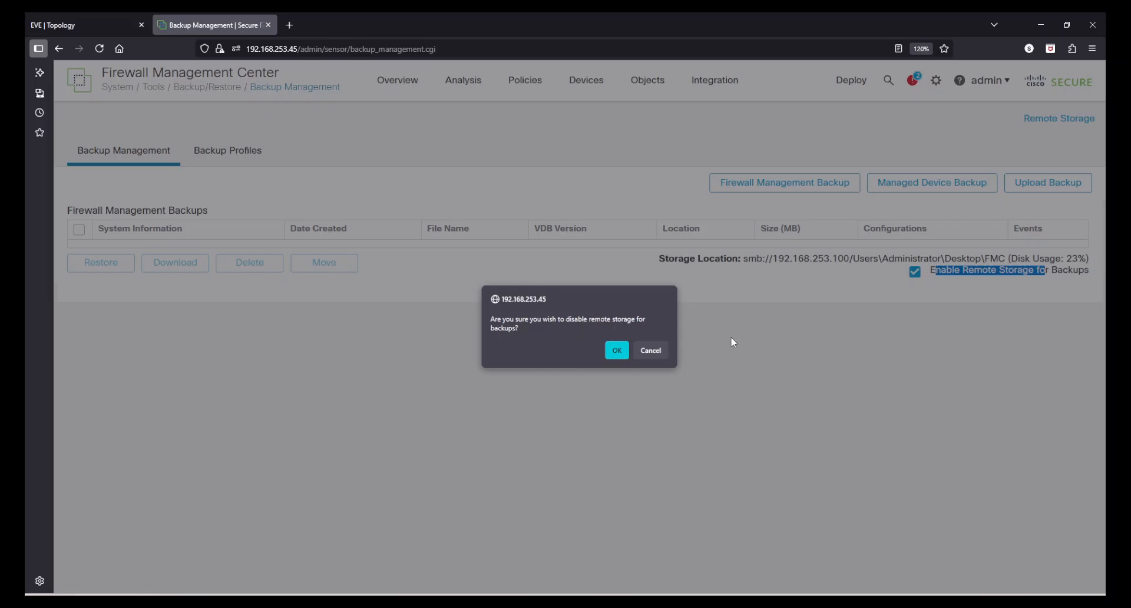
{"action": "left_click", "coordinate": [650, 350]}
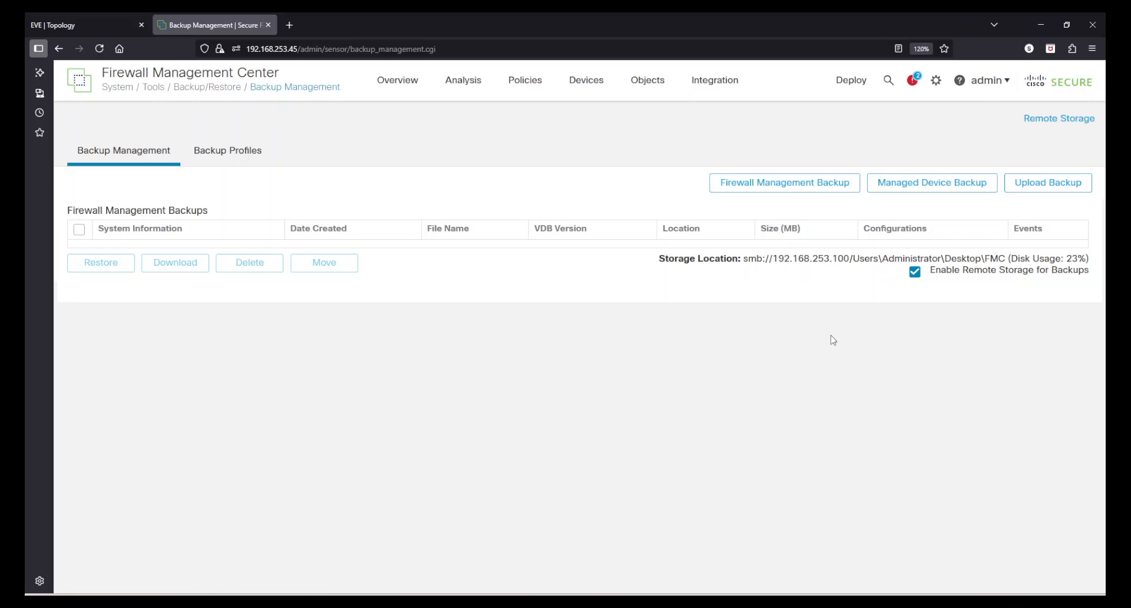
{"action": "left_click", "coordinate": [799, 188]}
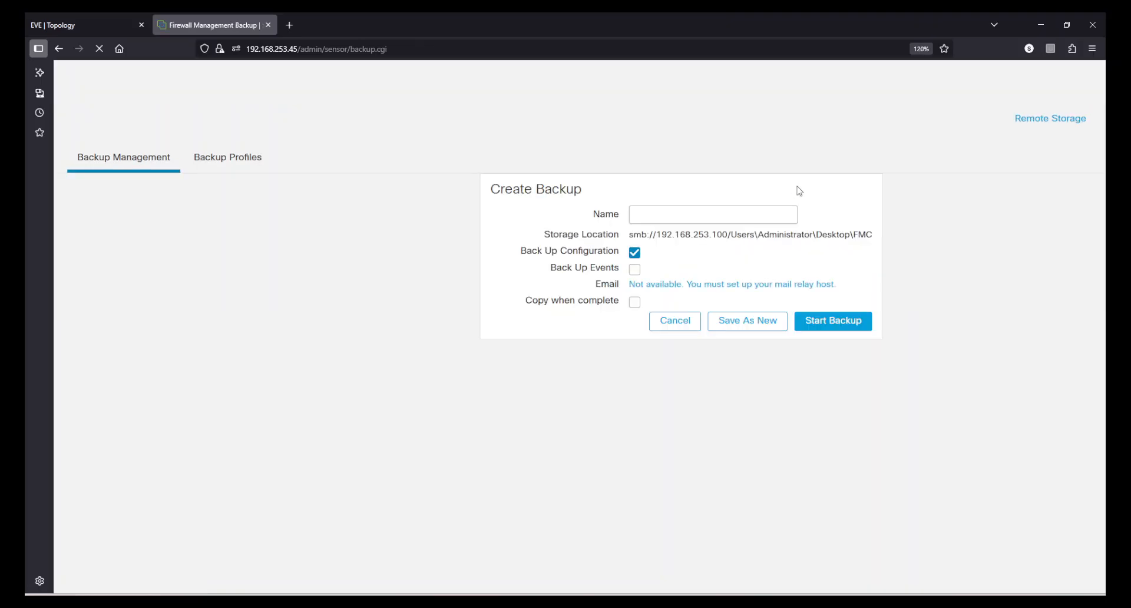
{"action": "left_click", "coordinate": [757, 208]}
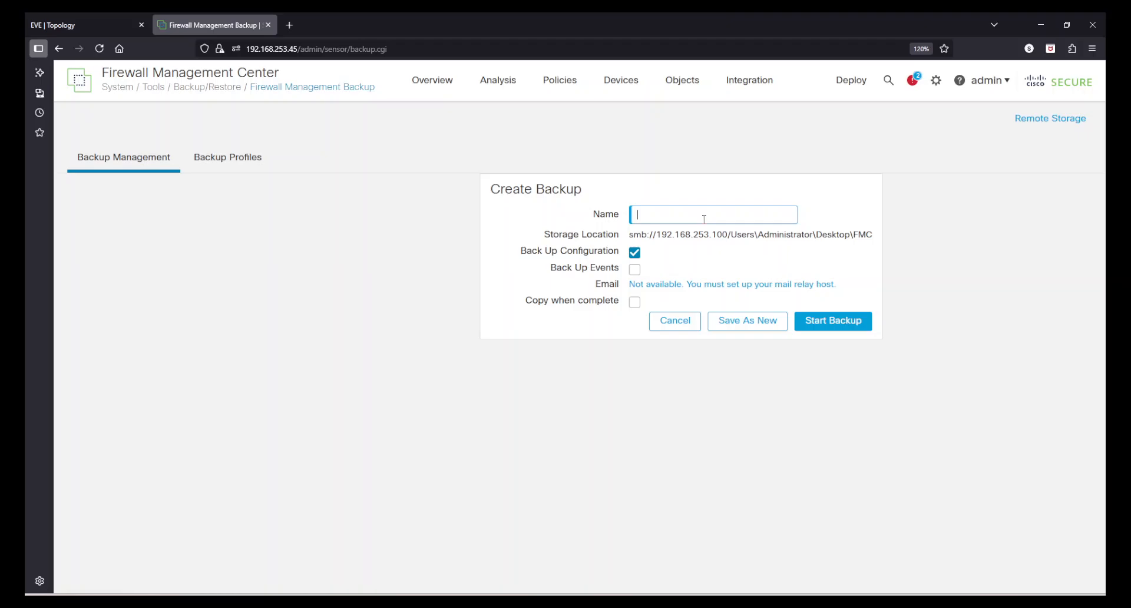
{"action": "left_click", "coordinate": [683, 321]}
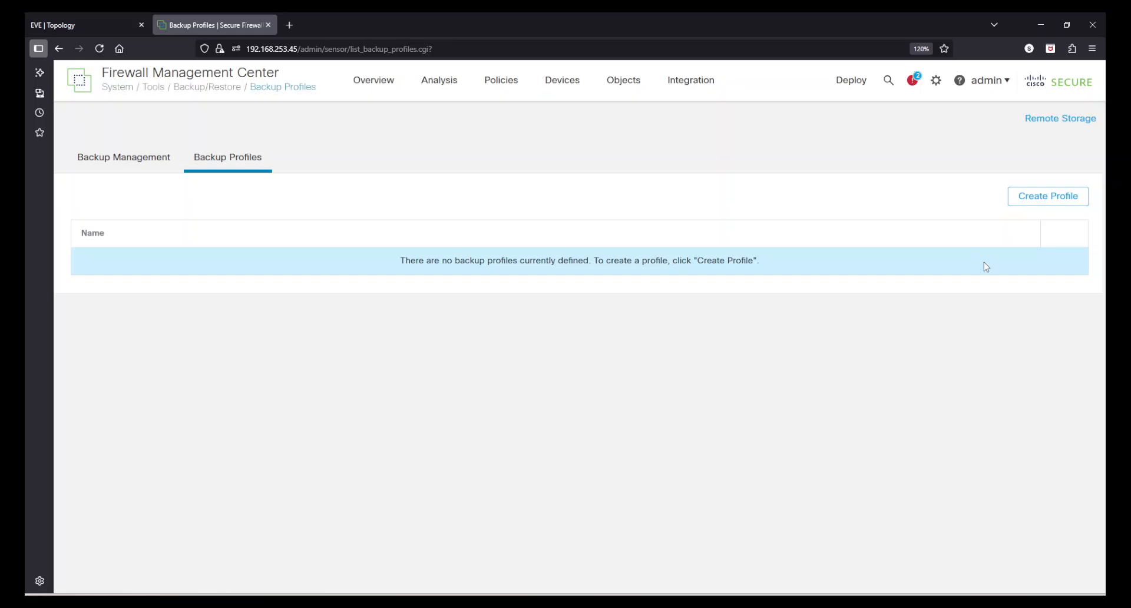
{"action": "left_click", "coordinate": [138, 169]}
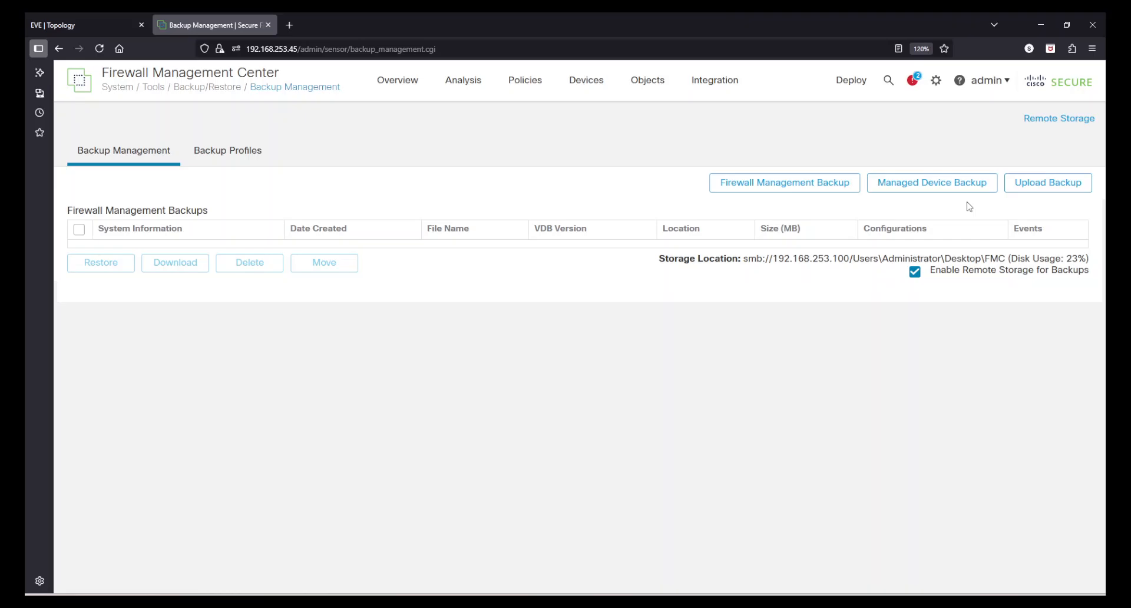
In Managed Device Backup, check the empty device list and FMC storage path, then tick Retrieve to Management Center.
{"action": "left_click", "coordinate": [952, 185]}
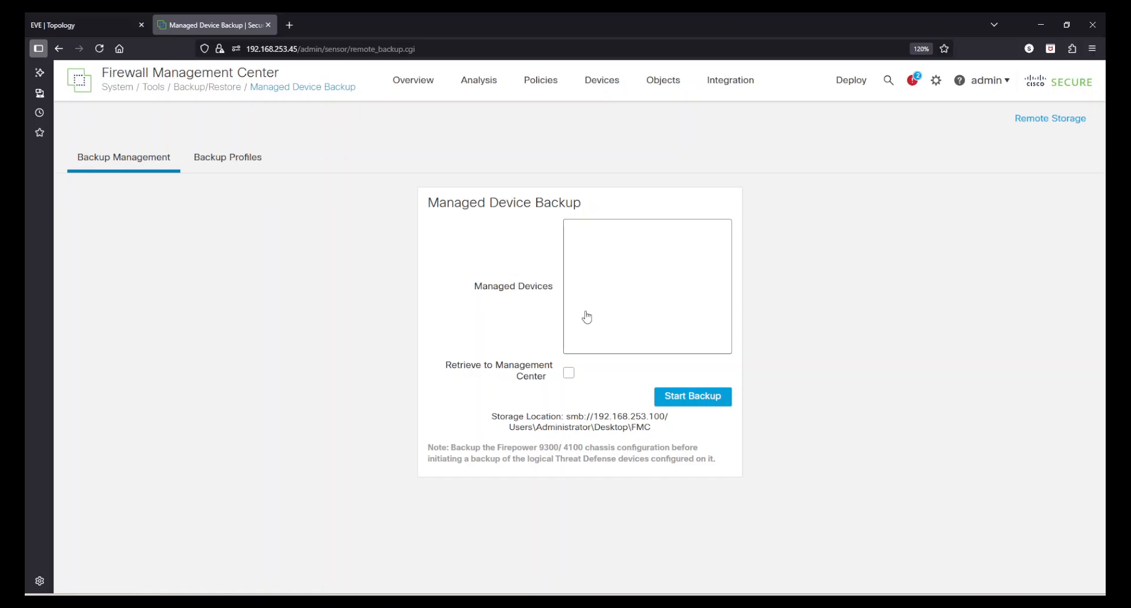
{"action": "left_click", "coordinate": [603, 260]}
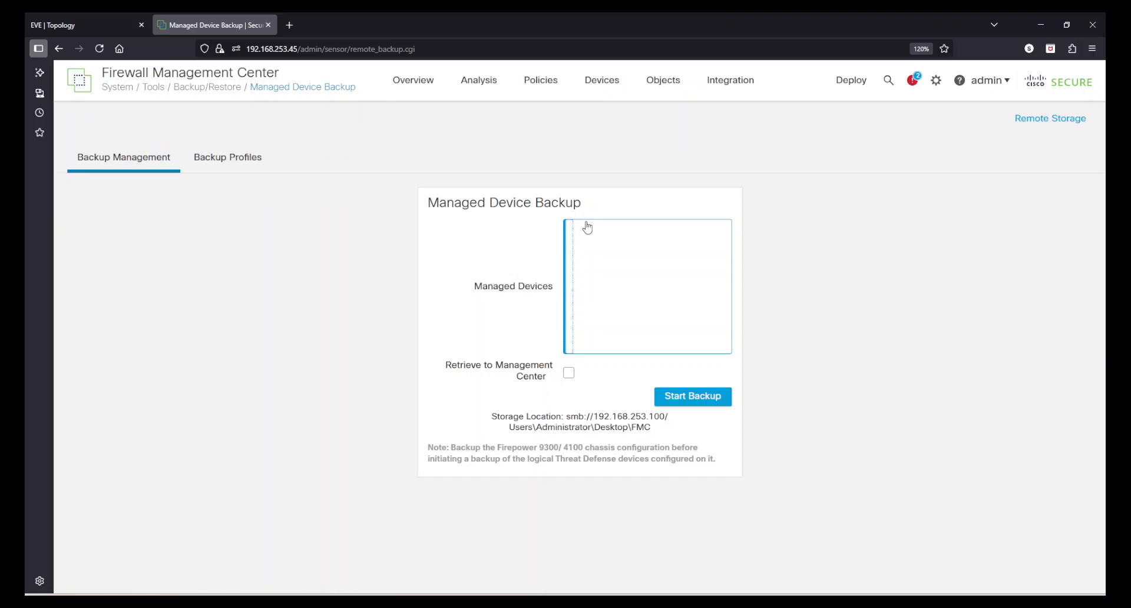
{"action": "left_click_drag", "start_coordinate": [536, 416], "coordinate": [594, 420]}
{"action": "left_click", "coordinate": [646, 429]}
{"action": "double_click", "coordinate": [640, 427]}
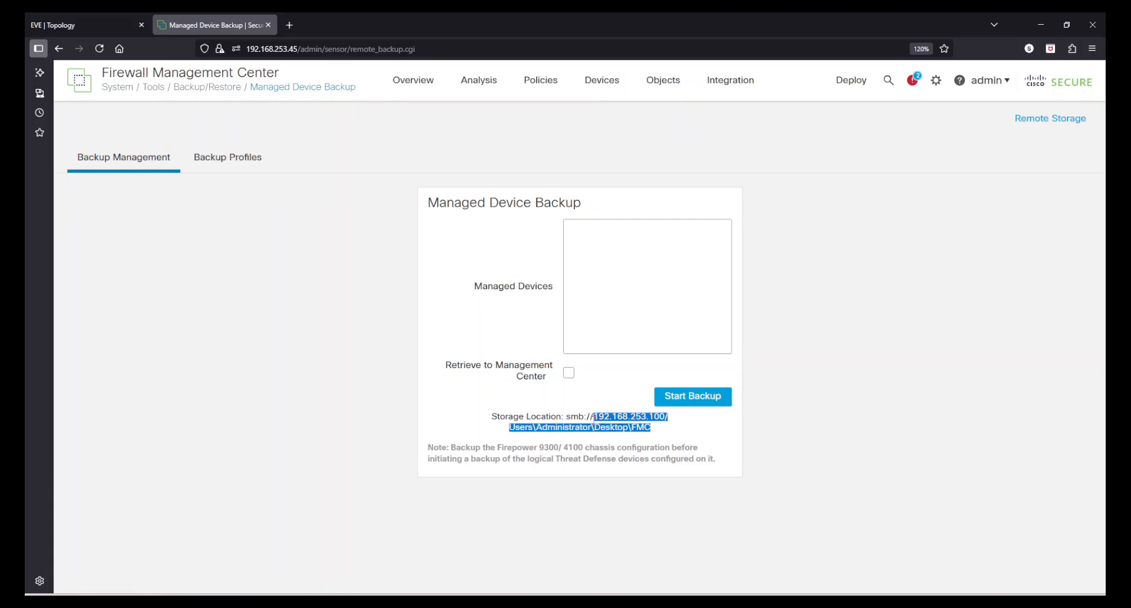
{"action": "left_click", "coordinate": [594, 420]}
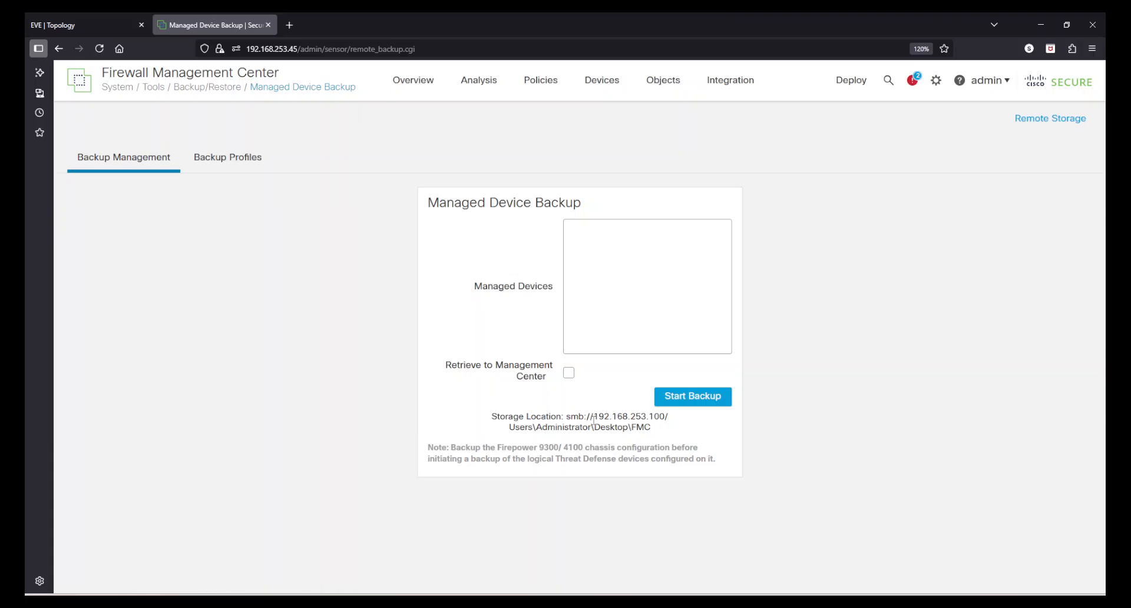
{"action": "left_click", "coordinate": [569, 373]}
{"action": "left_click_drag", "start_coordinate": [572, 417], "coordinate": [652, 429]}
{"action": "left_click", "coordinate": [651, 431]}
Open Backup Profiles, start then cancel a new profile, and go back to Backup Management.
{"action": "left_click", "coordinate": [239, 163]}
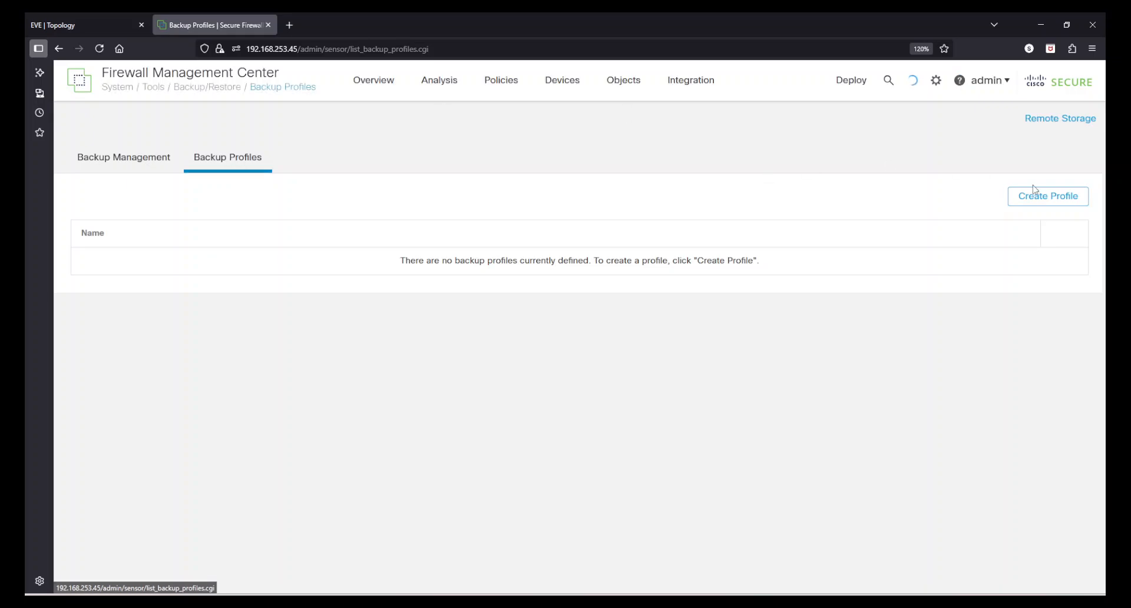
{"action": "left_click", "coordinate": [1043, 199]}
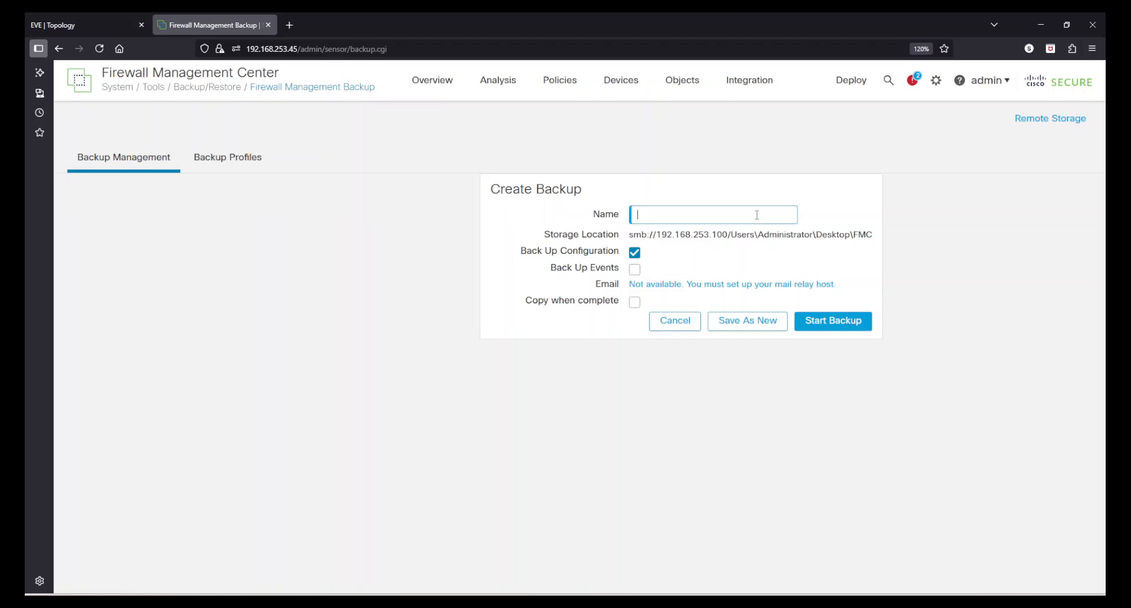
{"action": "left_click", "coordinate": [684, 324]}
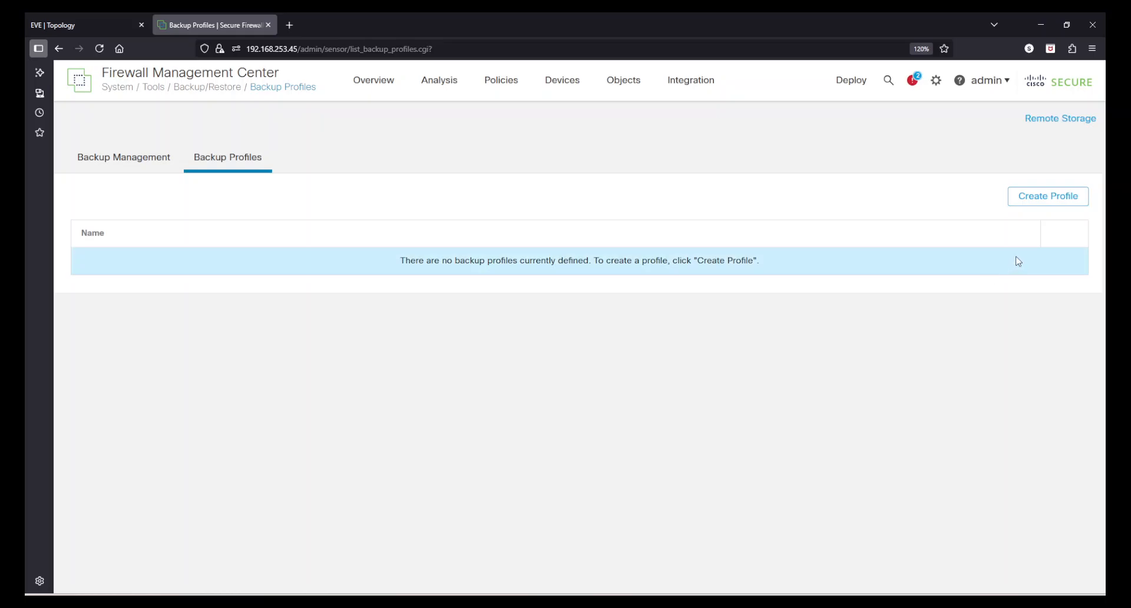
{"action": "left_click", "coordinate": [146, 167]}
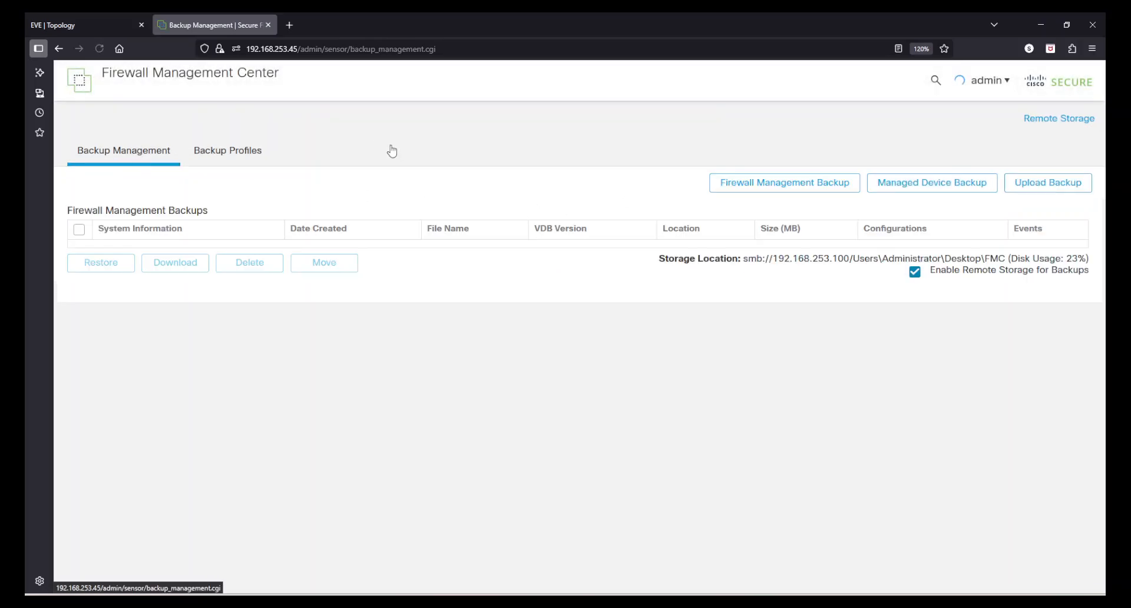
Disable remote storage so backups go to local /var/sf/backup/, then open Firewall Management Backup.
{"action": "left_click", "coordinate": [916, 273]}
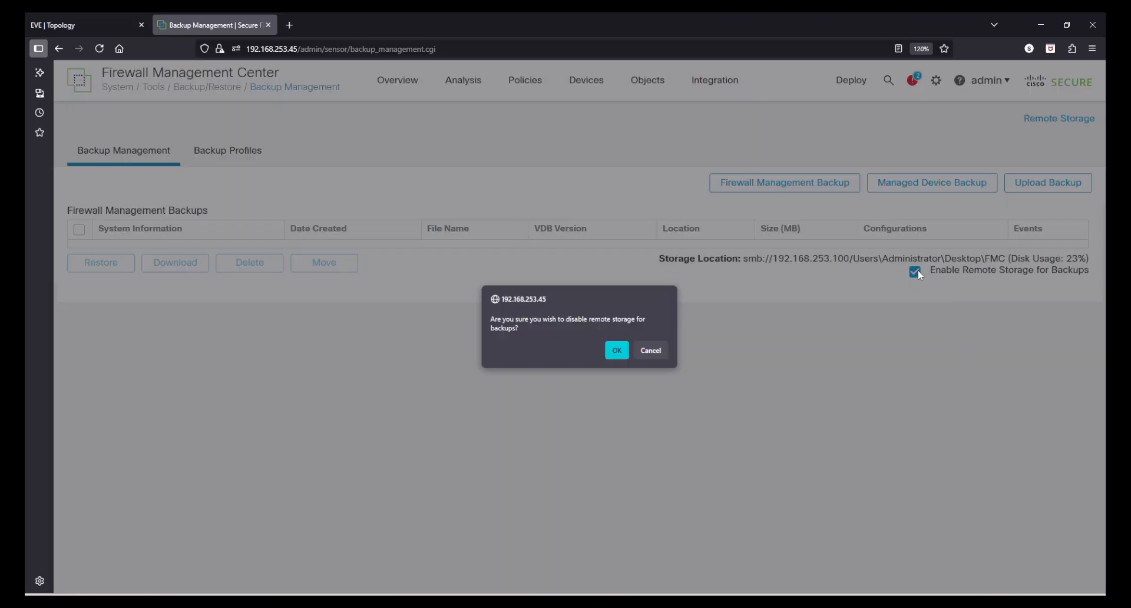
{"action": "left_click", "coordinate": [616, 351]}
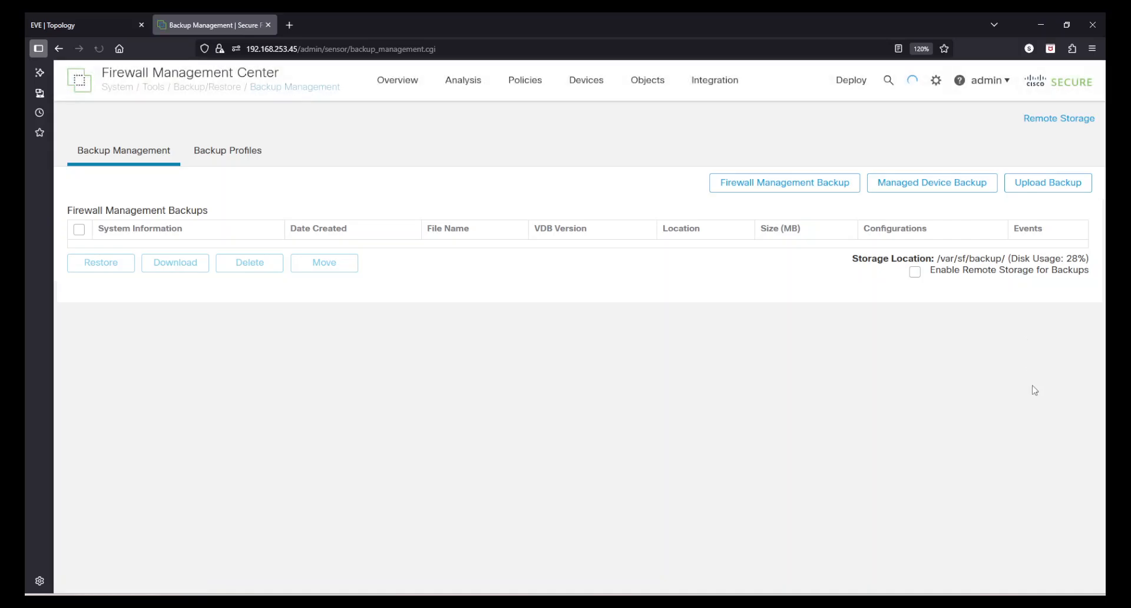
{"action": "left_click_drag", "start_coordinate": [968, 273], "coordinate": [1063, 277]}
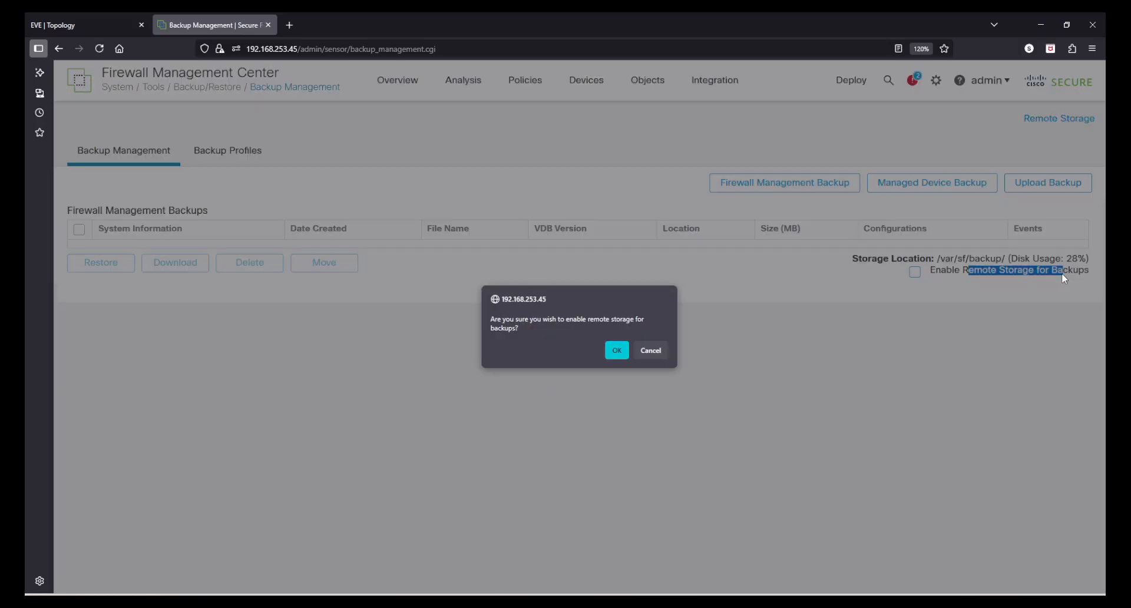
{"action": "left_click", "coordinate": [650, 351]}
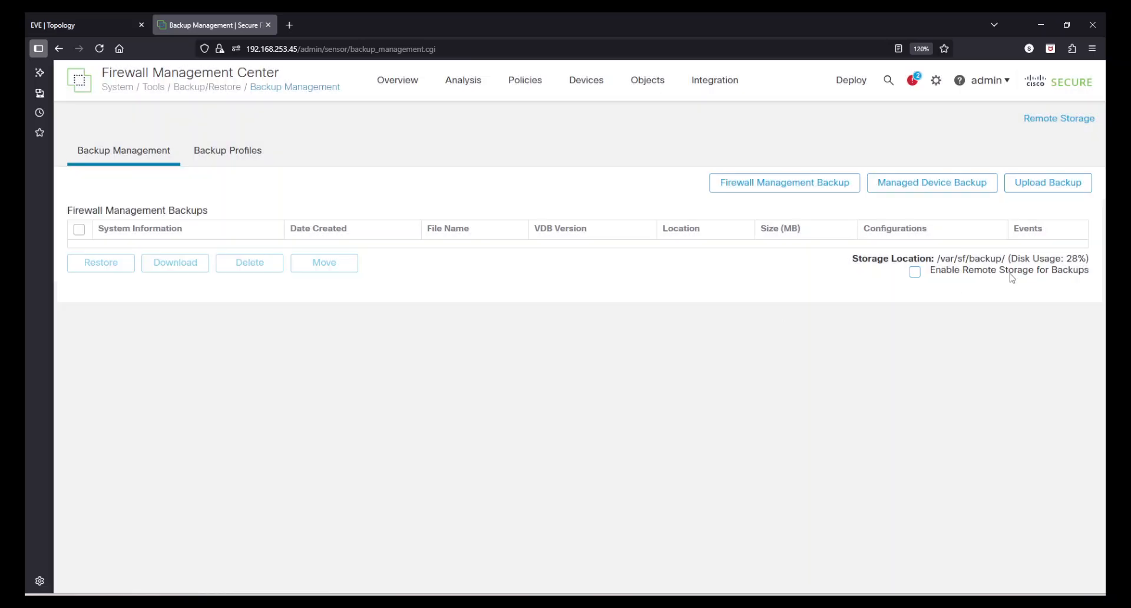
{"action": "left_click_drag", "start_coordinate": [953, 259], "coordinate": [1009, 259]}
{"action": "left_click", "coordinate": [1009, 260]}
{"action": "left_click", "coordinate": [769, 187]}
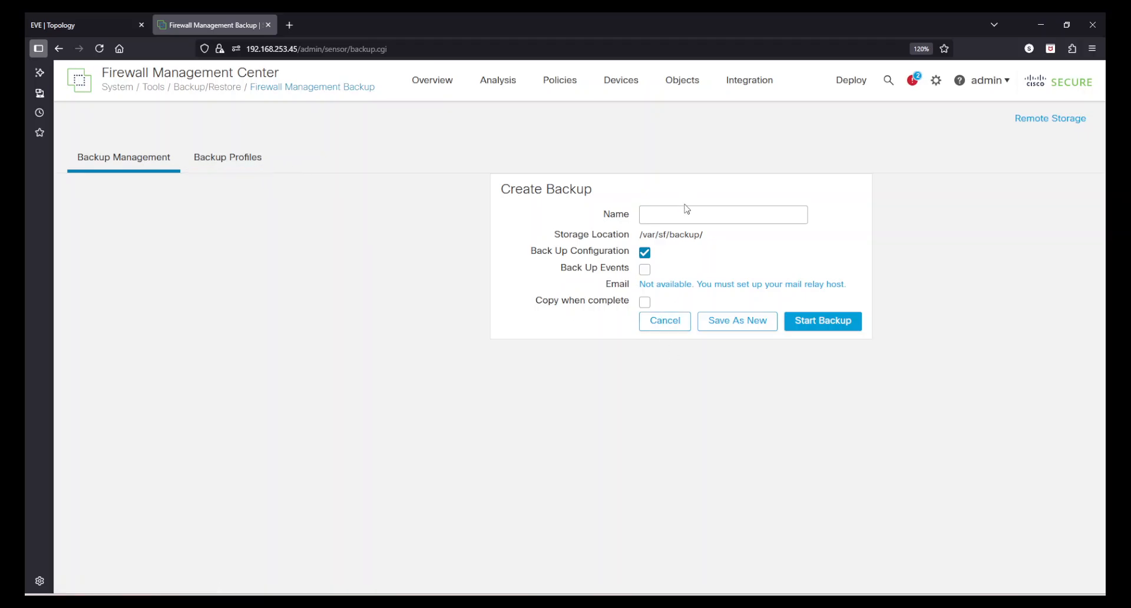
Save a configuration-only backup profile named 'Config backup Only' and view it under Backup Profiles.
{"action": "left_click", "coordinate": [666, 323]}
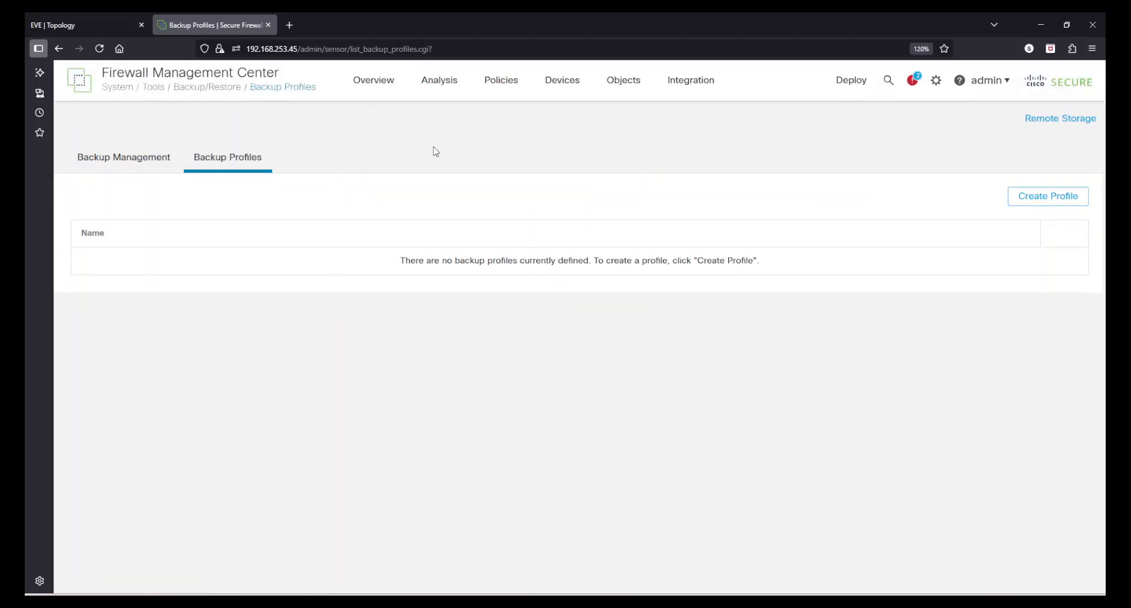
{"action": "left_click", "coordinate": [1040, 206]}
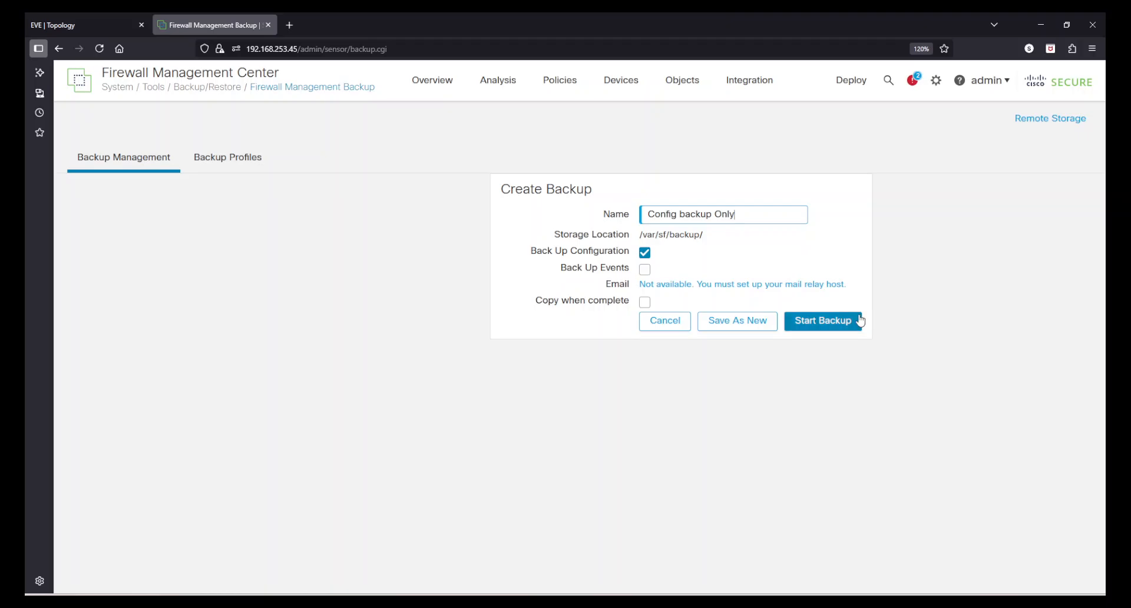
{"action": "left_click", "coordinate": [762, 331]}
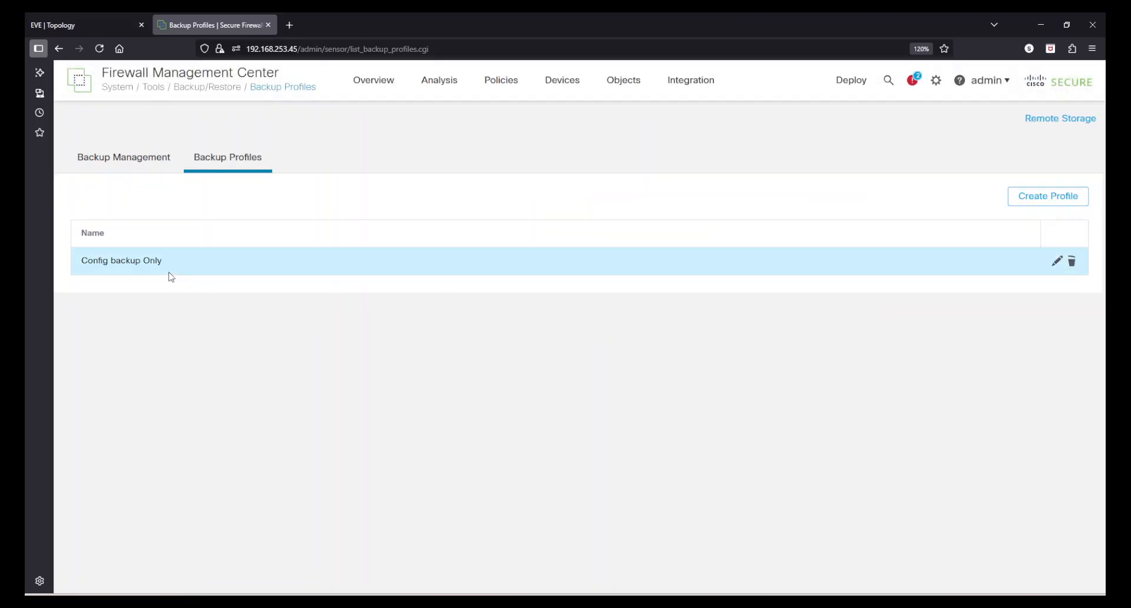
{"action": "left_click", "coordinate": [122, 164]}
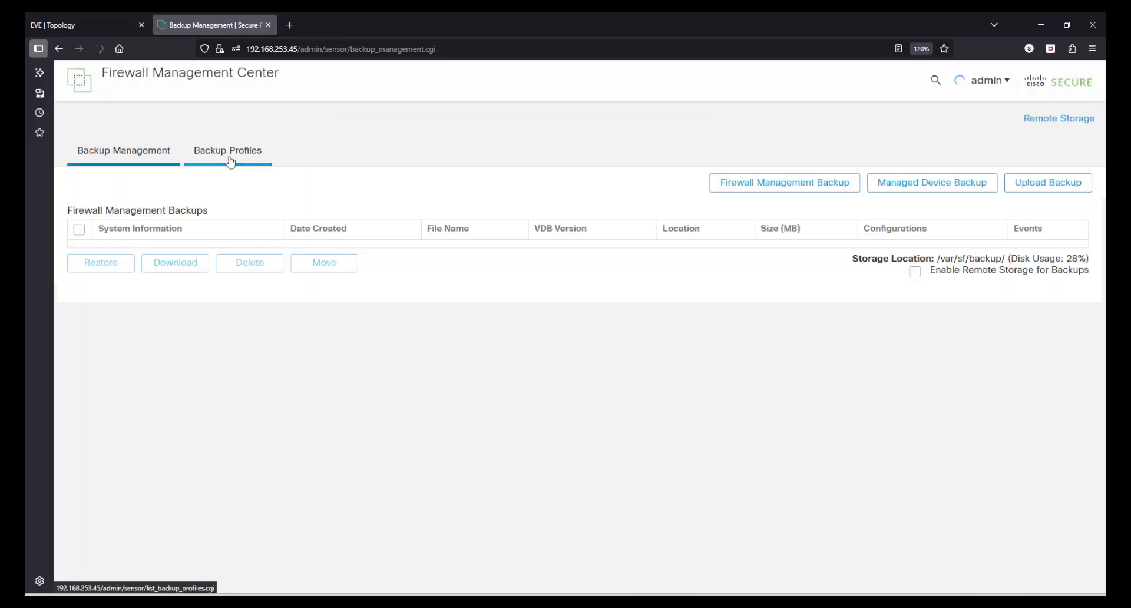
{"action": "left_click", "coordinate": [231, 162]}
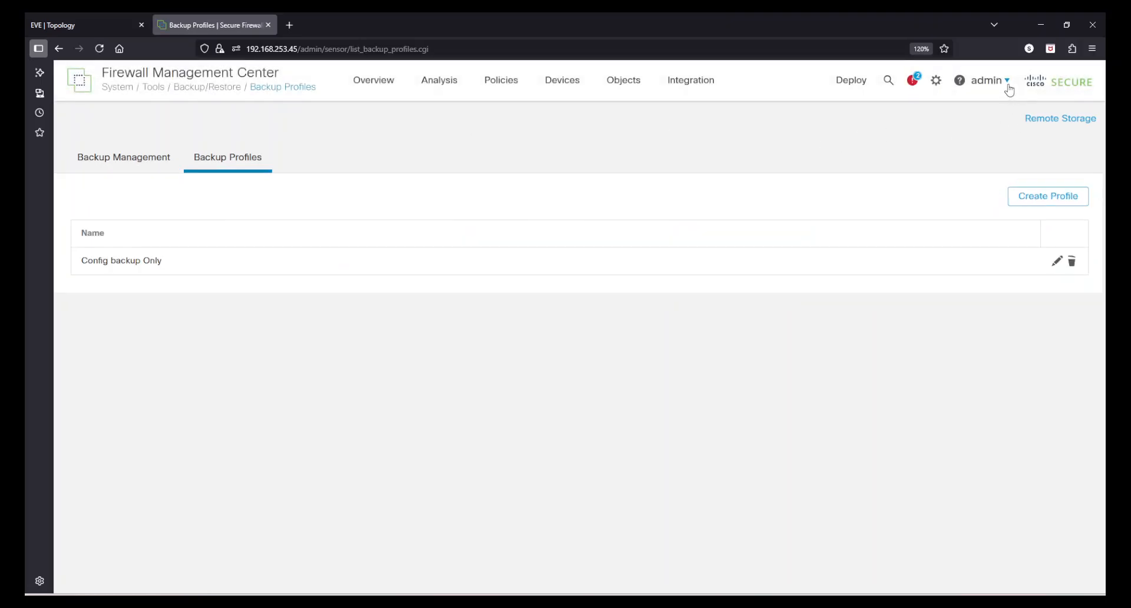
Go to Tools > Scheduling and start a new task for a Config backup Only backup.
{"action": "left_click", "coordinate": [937, 81]}
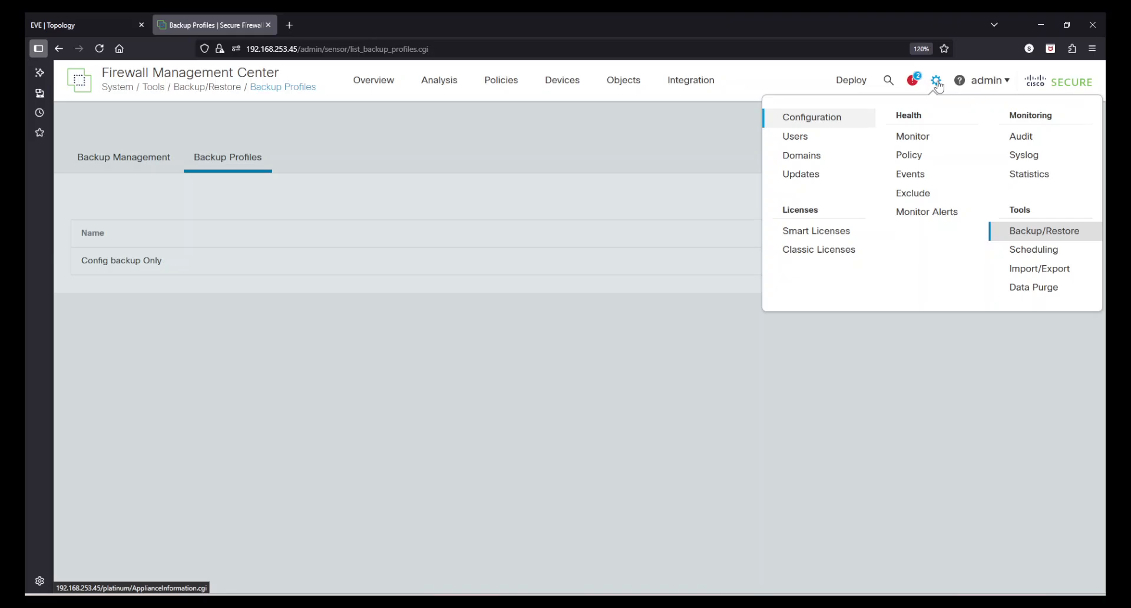
{"action": "left_click", "coordinate": [1035, 250]}
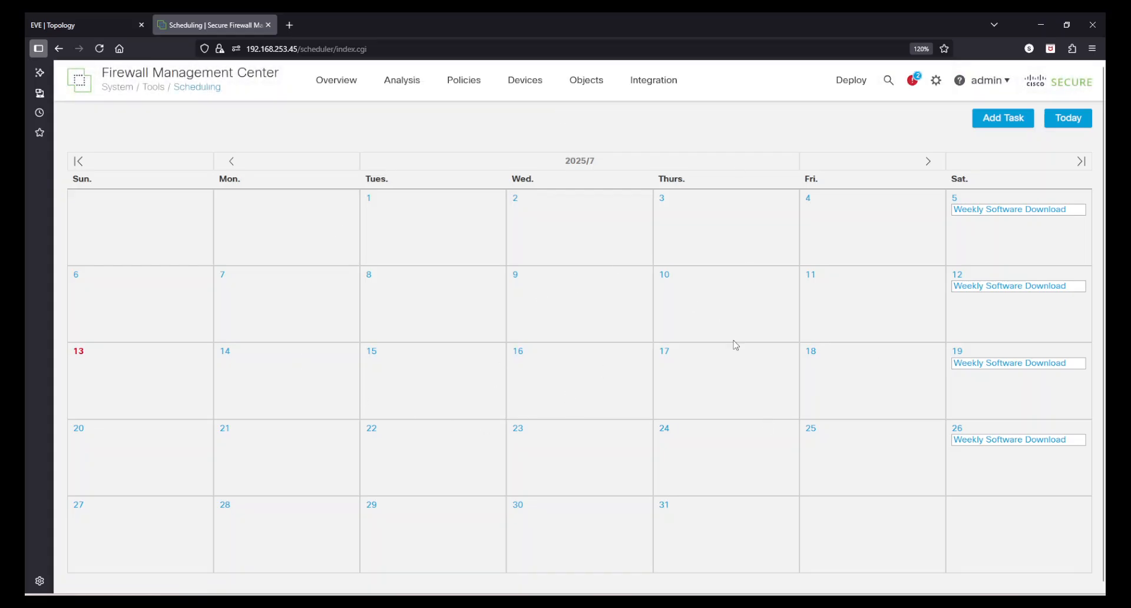
{"action": "left_click", "coordinate": [994, 124]}
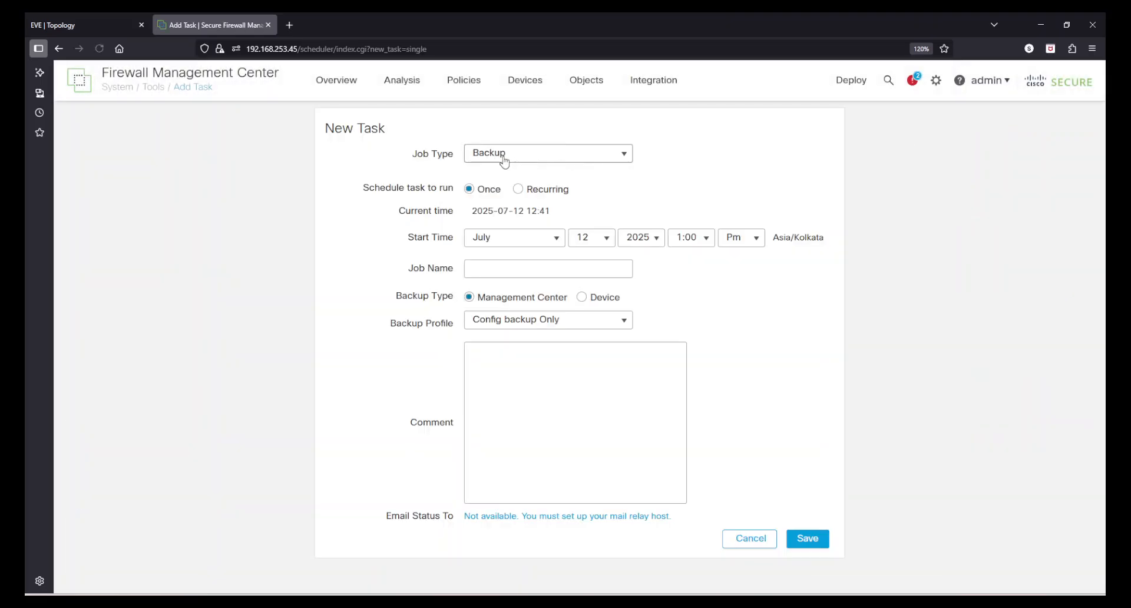
Make the task recur weekly on Sundays at 1:00 AM, starting on the 15th.
{"action": "left_click", "coordinate": [518, 189]}
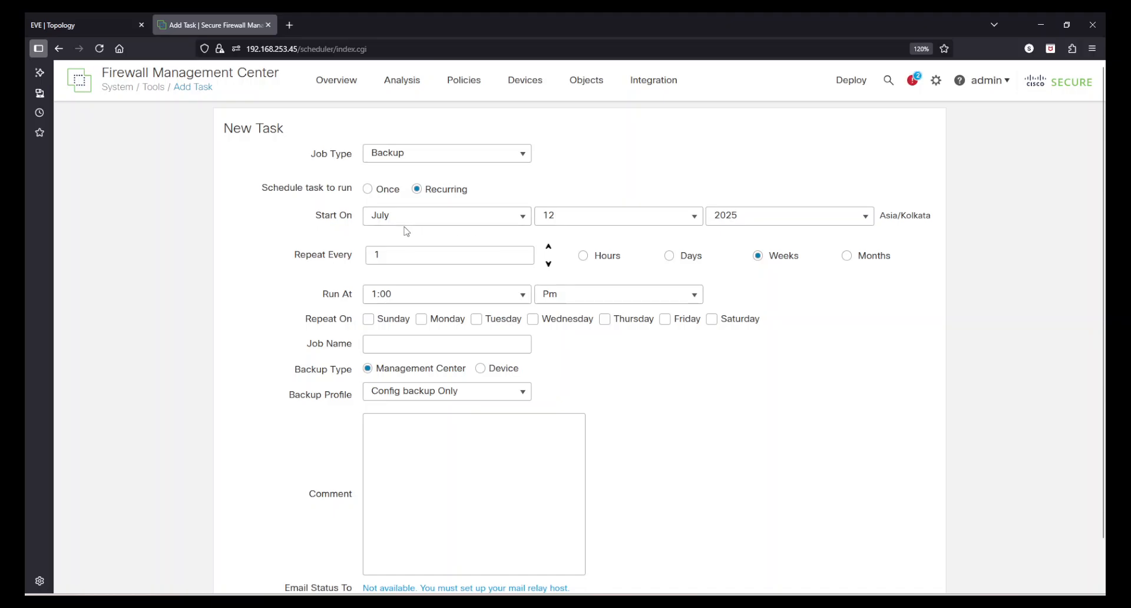
{"action": "left_click", "coordinate": [622, 219]}
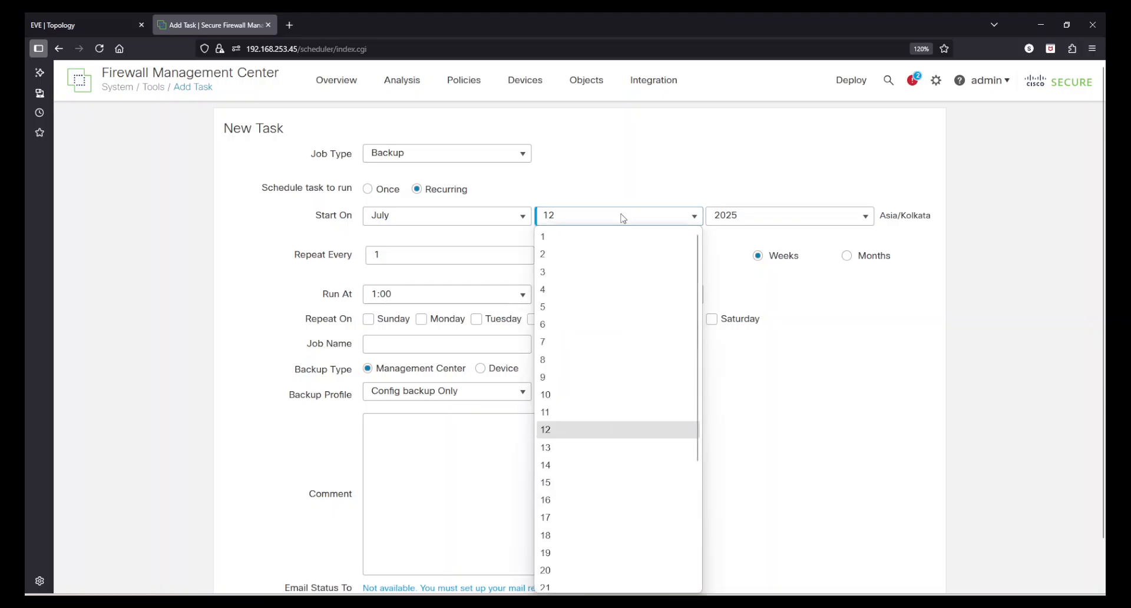
{"action": "left_click", "coordinate": [565, 488]}
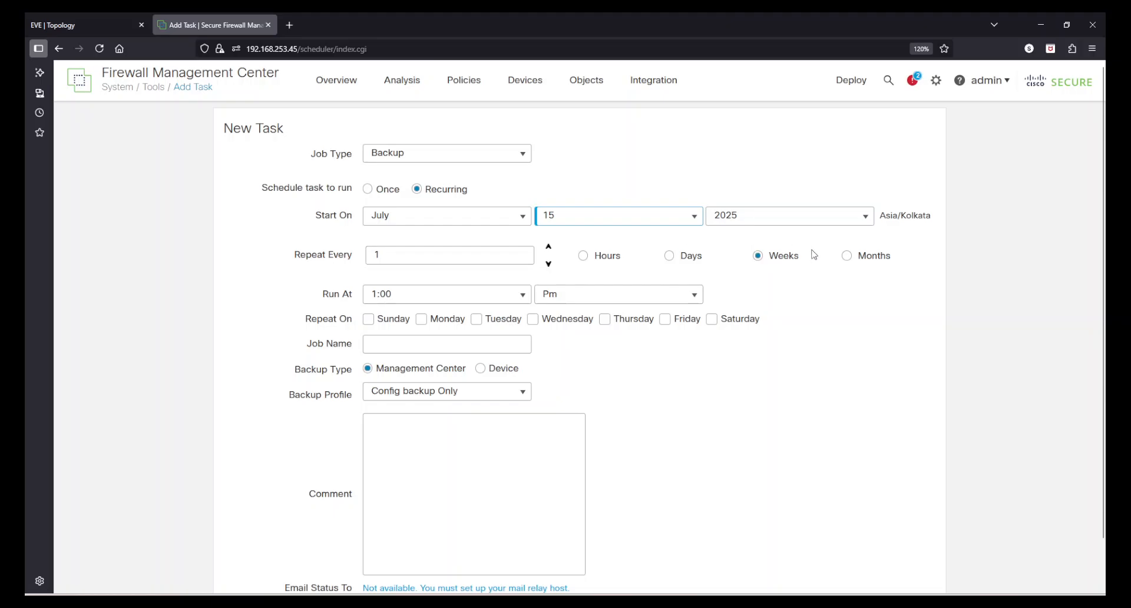
{"action": "left_click", "coordinate": [585, 300]}
{"action": "left_click", "coordinate": [582, 317]}
{"action": "left_click", "coordinate": [369, 319]}
{"action": "double_click", "coordinate": [402, 255]}
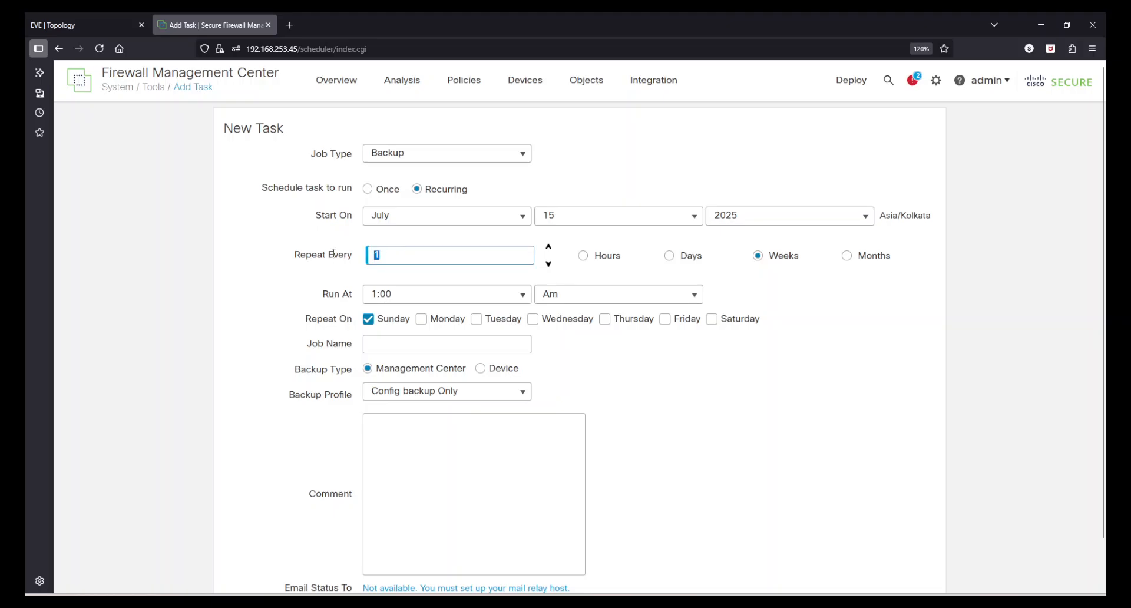
Name the job 'FMC config backup', target the Management Center, and begin a comment.
{"action": "left_click", "coordinate": [396, 343]}
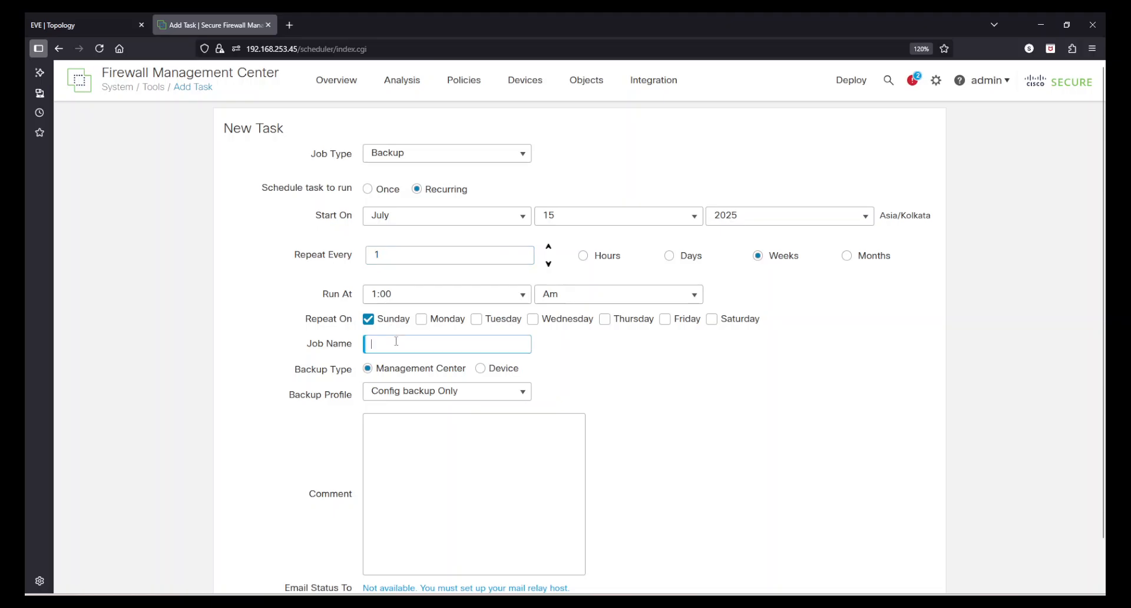
{"action": "type", "text": "FMC config backup"}
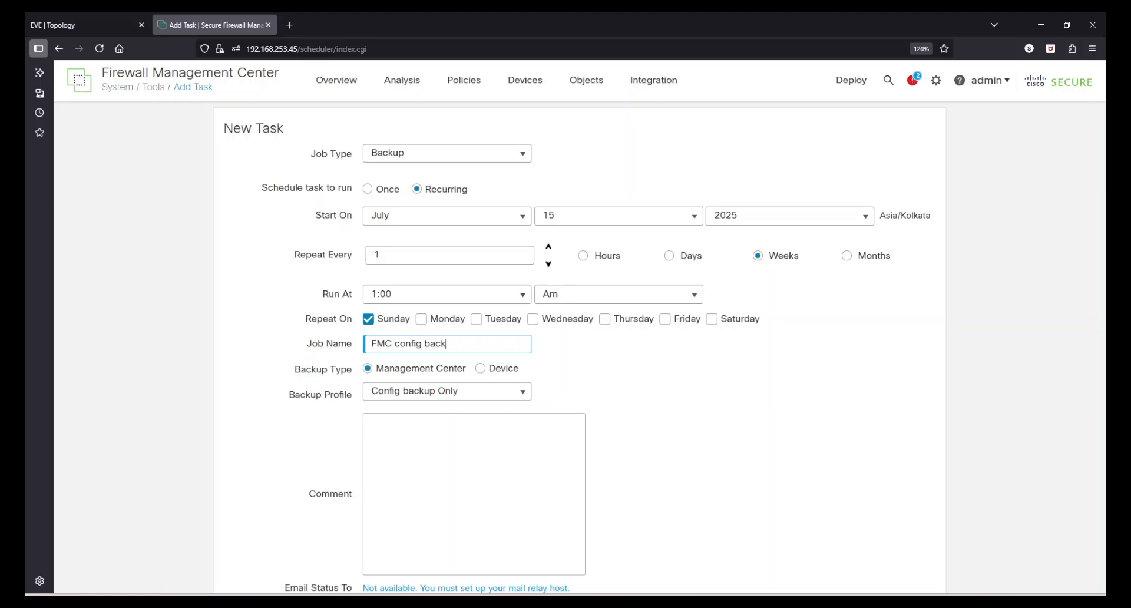
{"action": "left_click", "coordinate": [483, 369]}
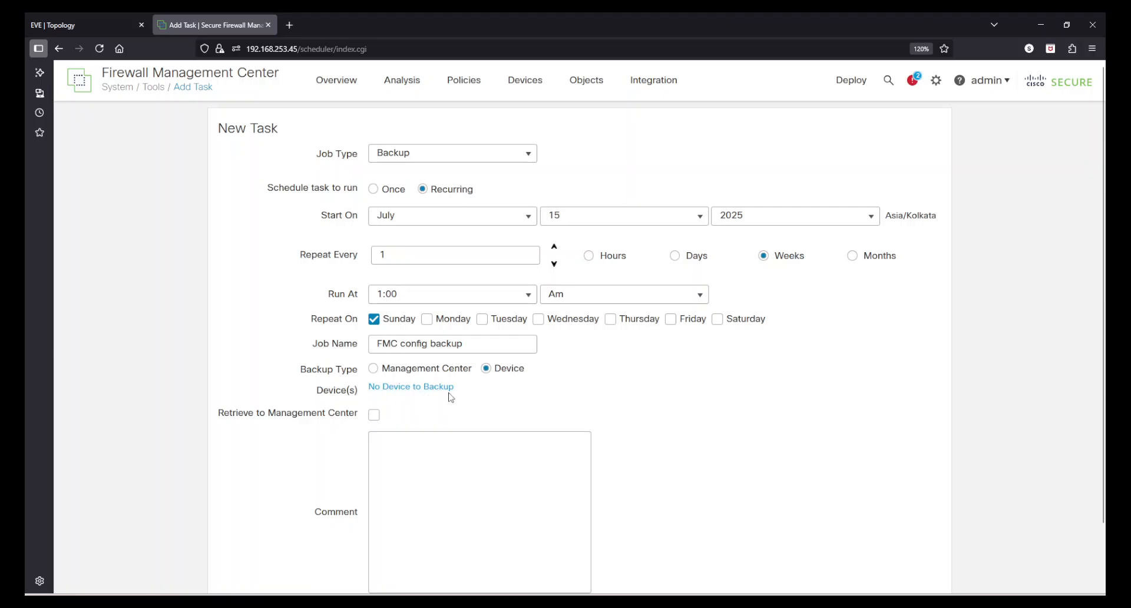
{"action": "left_click", "coordinate": [373, 369]}
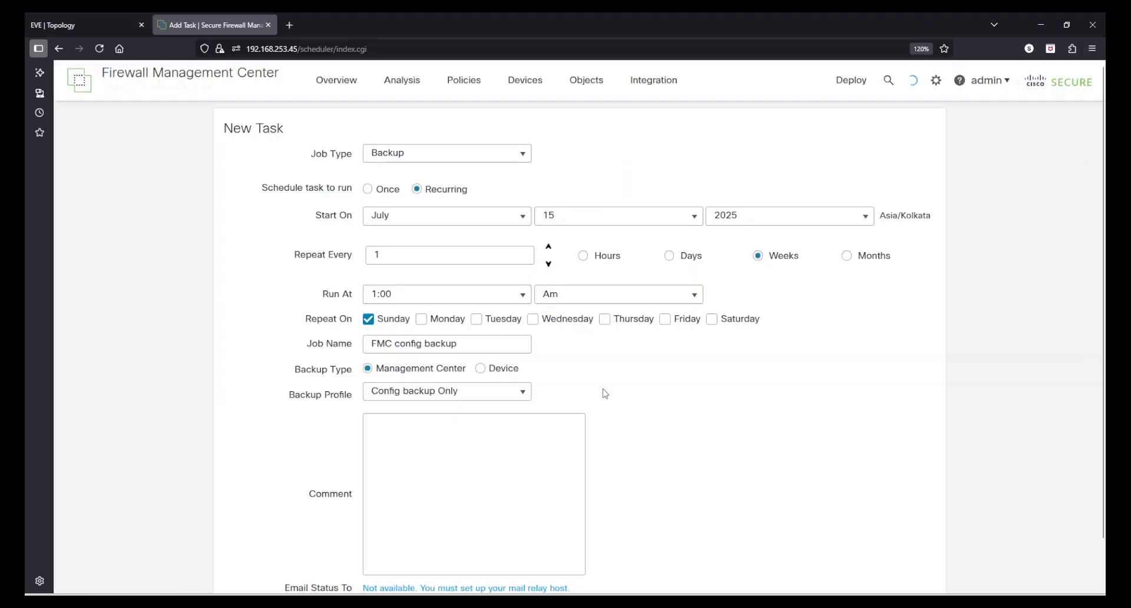
{"action": "scroll", "coordinate": [1103, 394], "scroll_direction": "down", "scroll_amount": 2}
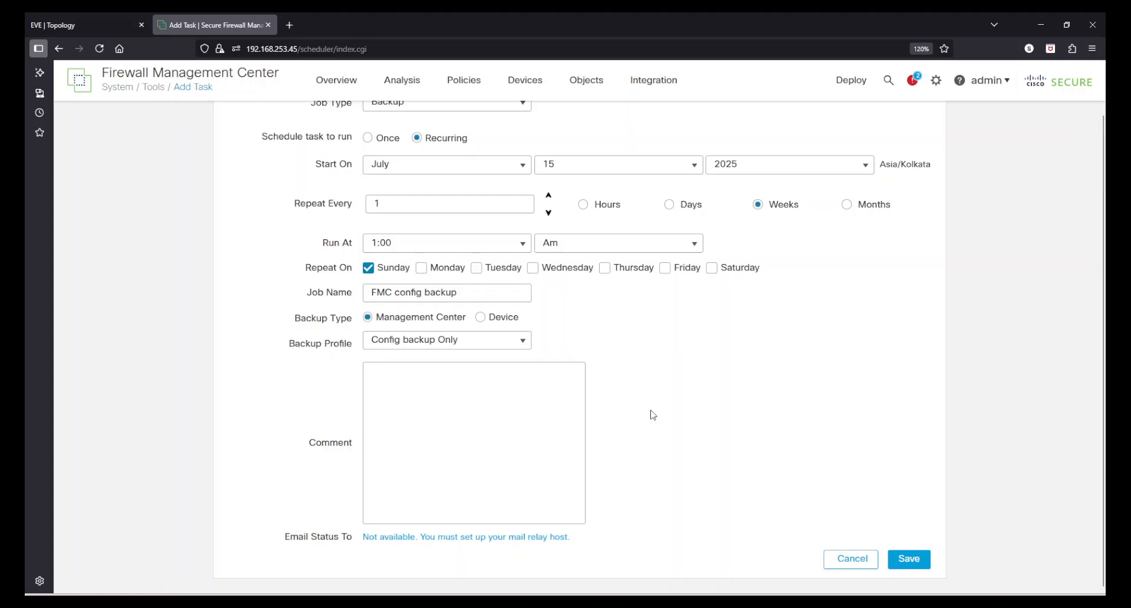
{"action": "left_click", "coordinate": [463, 414]}
Save the scheduled backup task and advance the calendar to August 2025.
{"action": "left_click", "coordinate": [911, 562]}
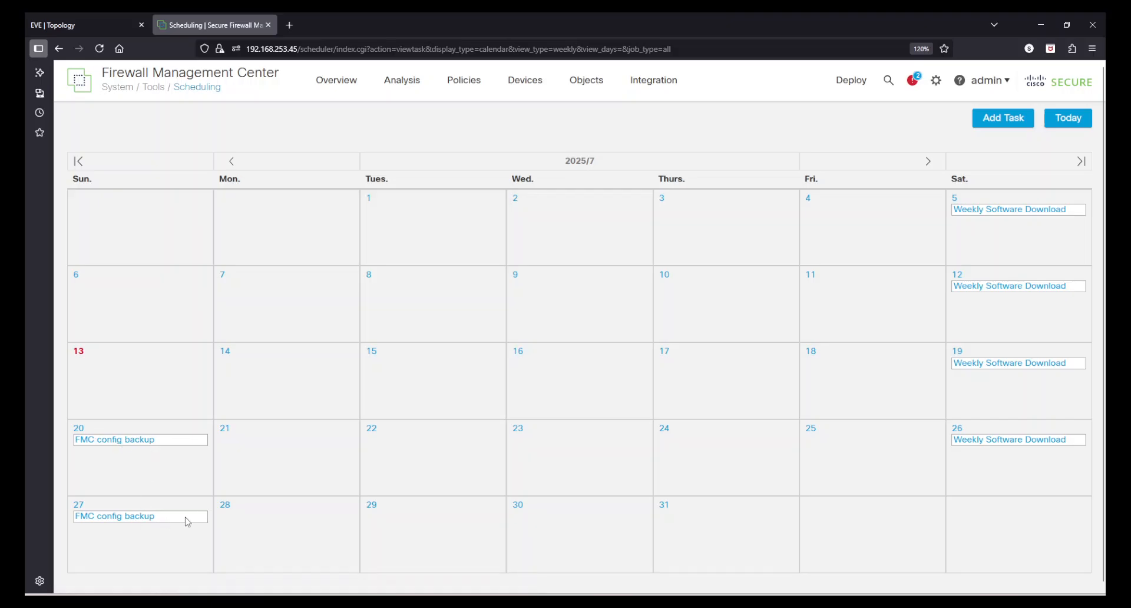
{"action": "left_click", "coordinate": [931, 163]}
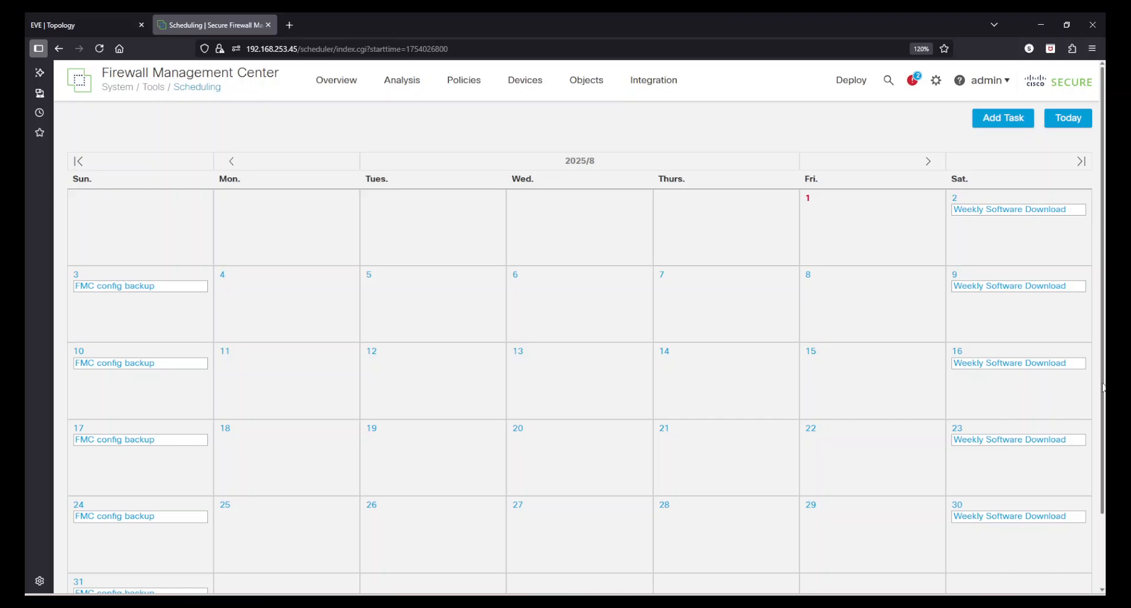
{"action": "scroll", "coordinate": [1103, 387], "scroll_direction": "down", "scroll_amount": 3}
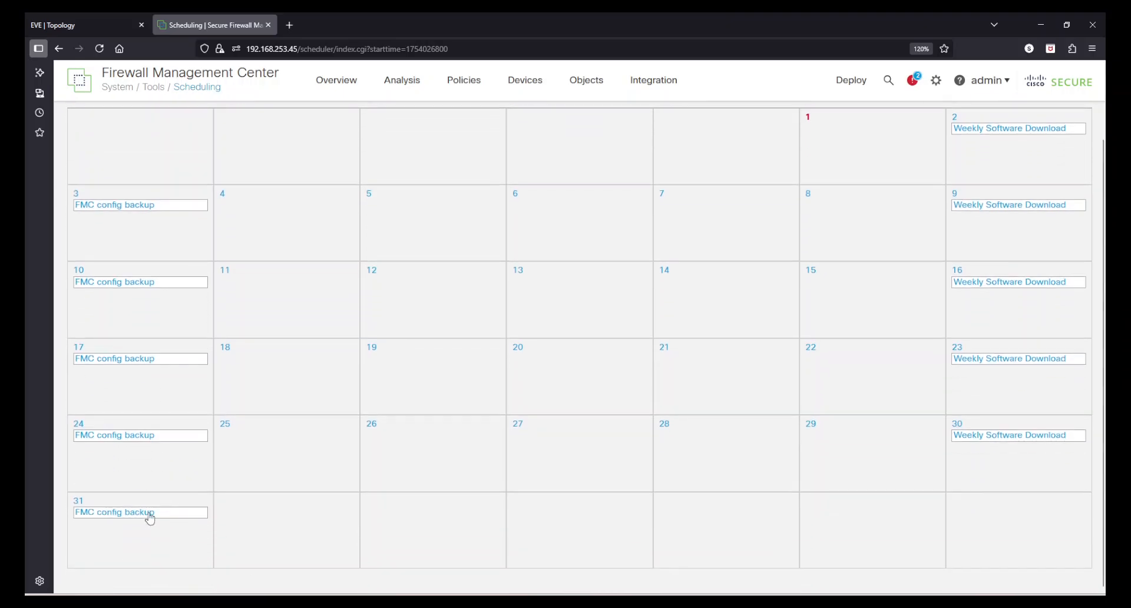
Review Task Details for the FMC config backup and Weekly Software Download entries.
{"action": "left_click", "coordinate": [142, 517]}
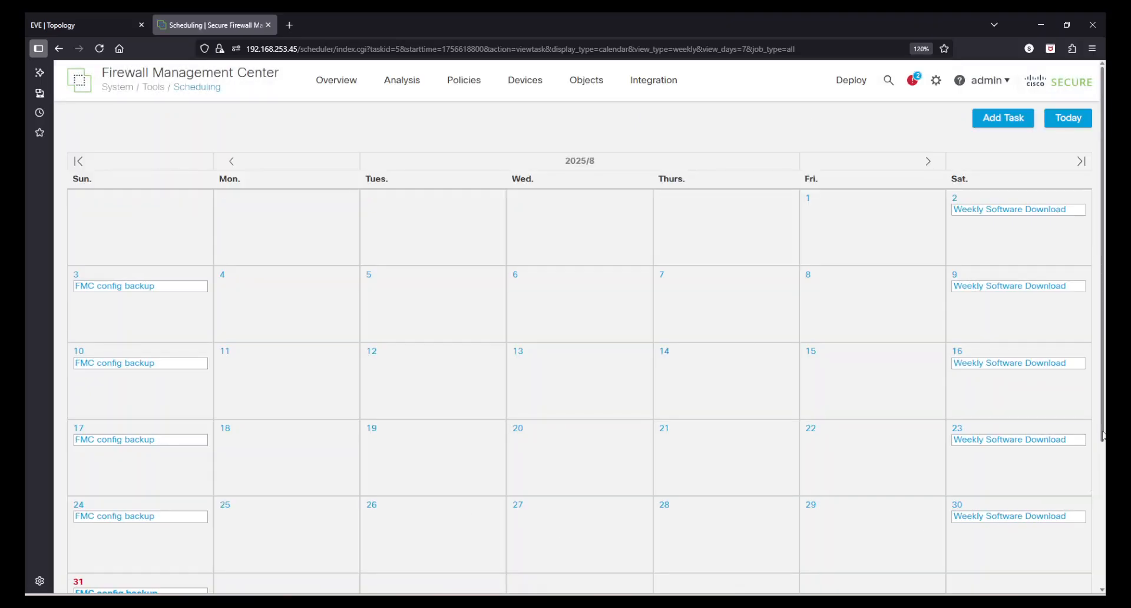
{"action": "scroll", "coordinate": [1104, 436], "scroll_direction": "down", "scroll_amount": 5}
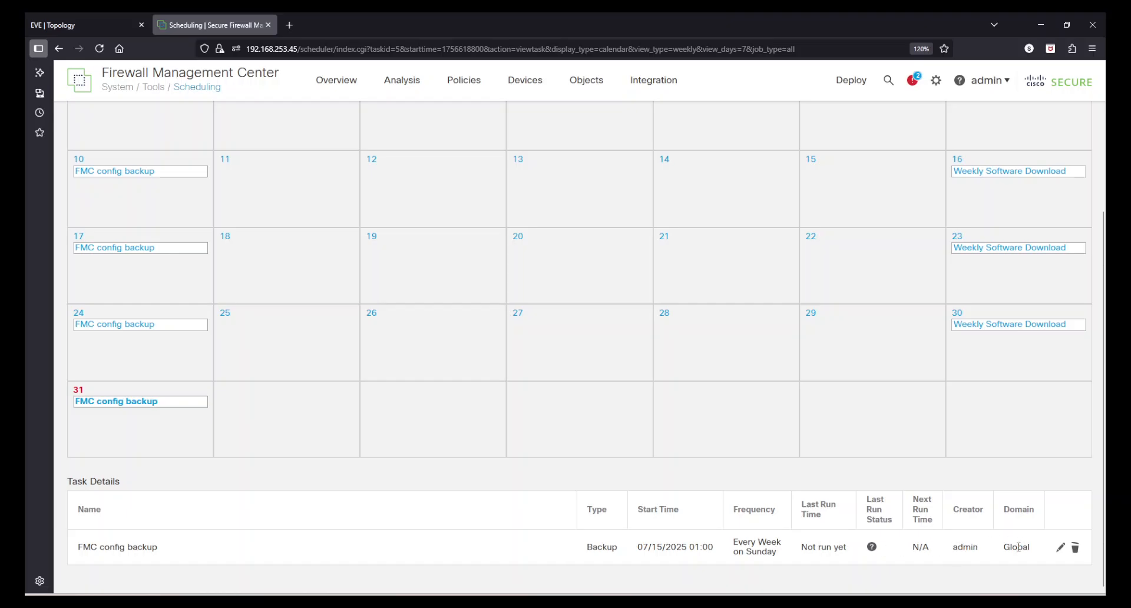
{"action": "left_click", "coordinate": [1001, 333]}
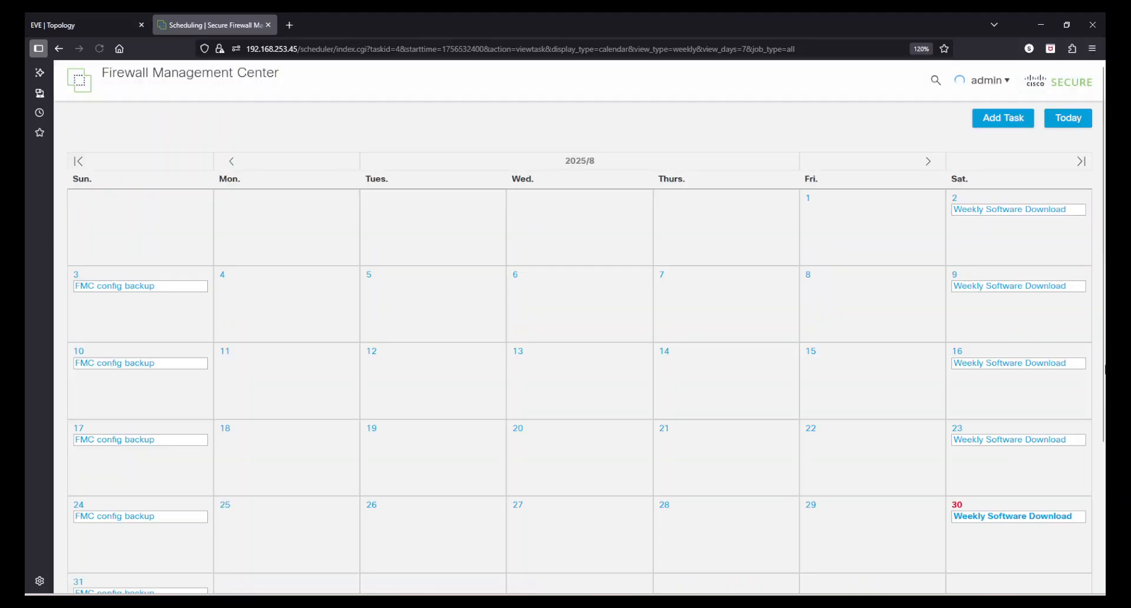
{"action": "scroll", "coordinate": [339, 530], "scroll_direction": "down", "scroll_amount": 3}
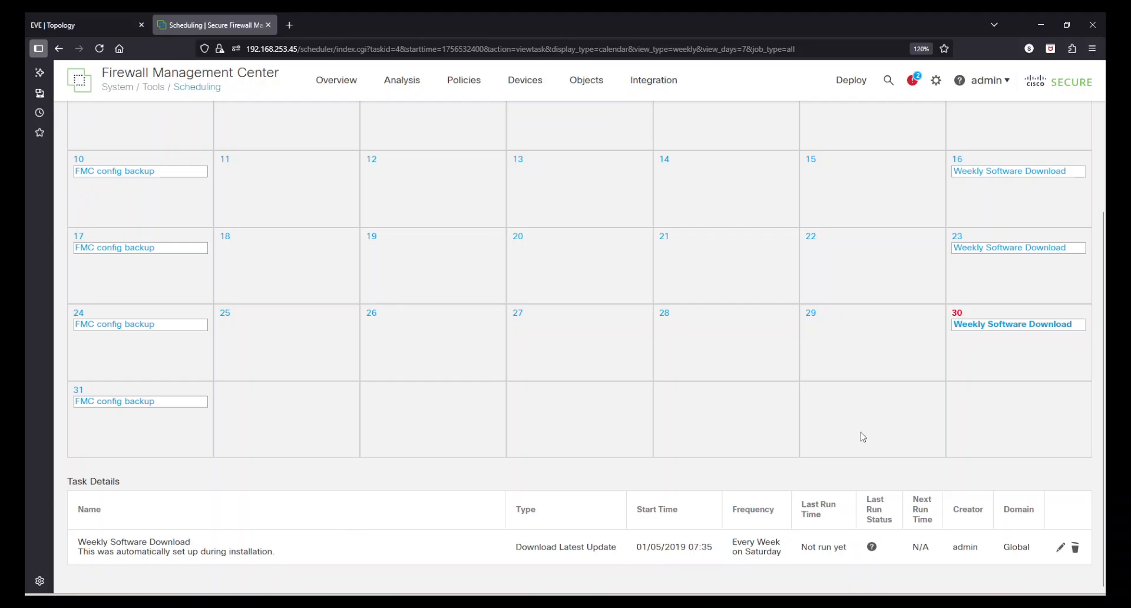
{"action": "scroll", "coordinate": [1100, 354], "scroll_direction": "up", "scroll_amount": 3}
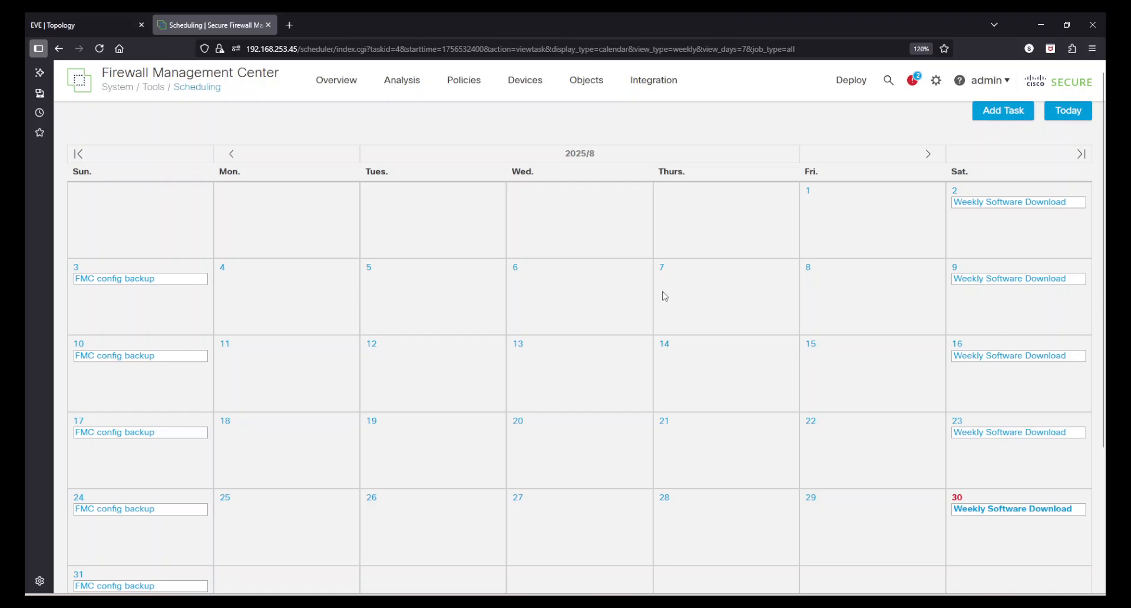
Start a manual Management Center backup named 12July2025-Backup and dismiss the queued/running notices.
{"action": "left_click", "coordinate": [936, 81]}
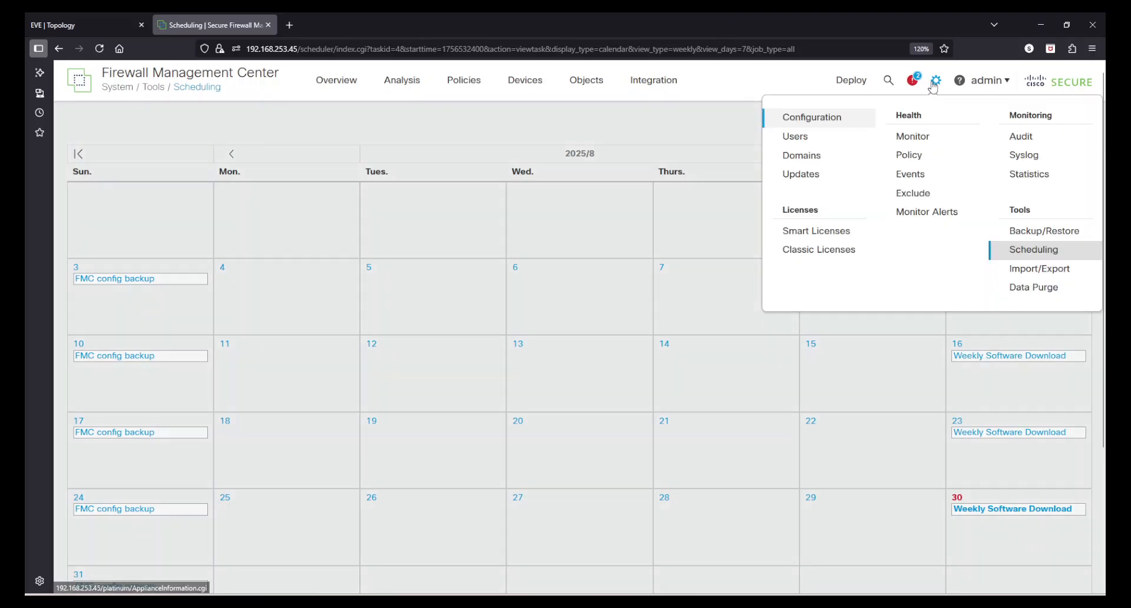
{"action": "left_click", "coordinate": [1036, 236]}
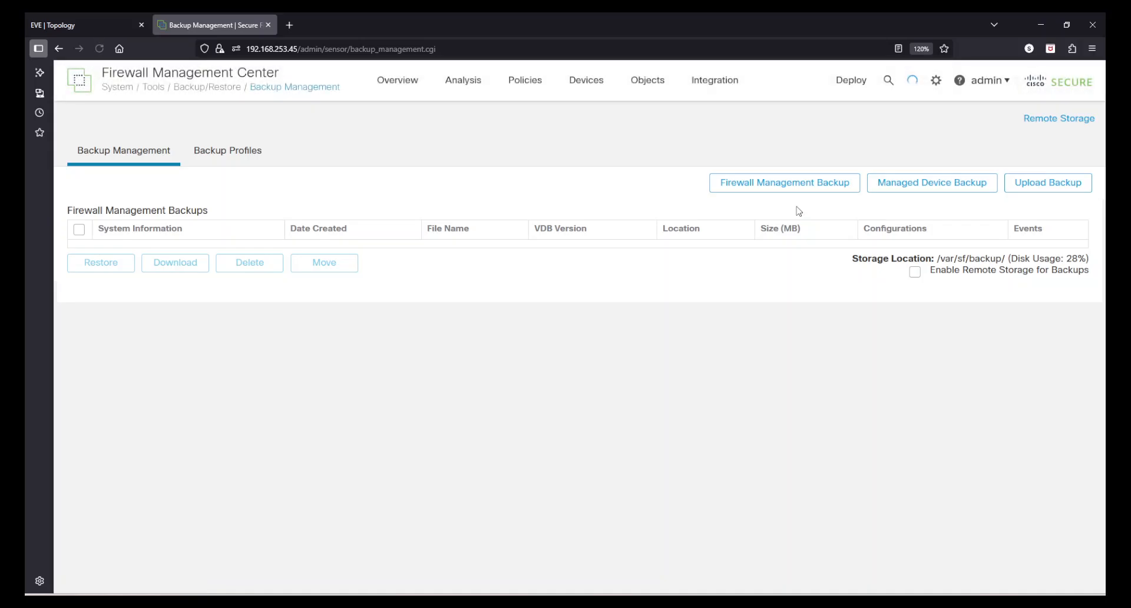
{"action": "left_click", "coordinate": [751, 185]}
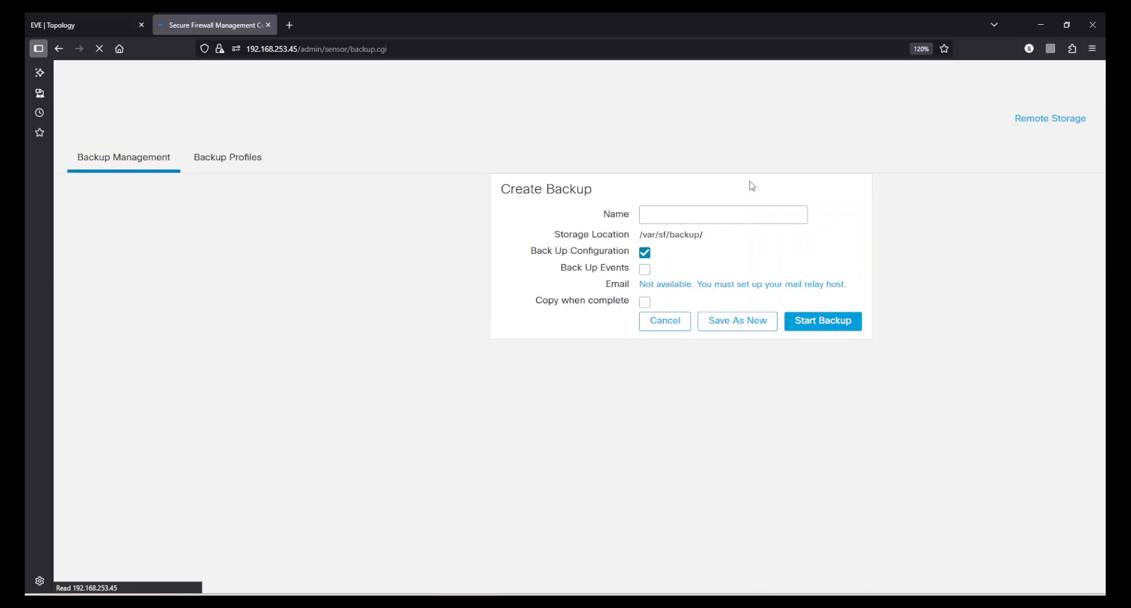
{"action": "left_click", "coordinate": [699, 213]}
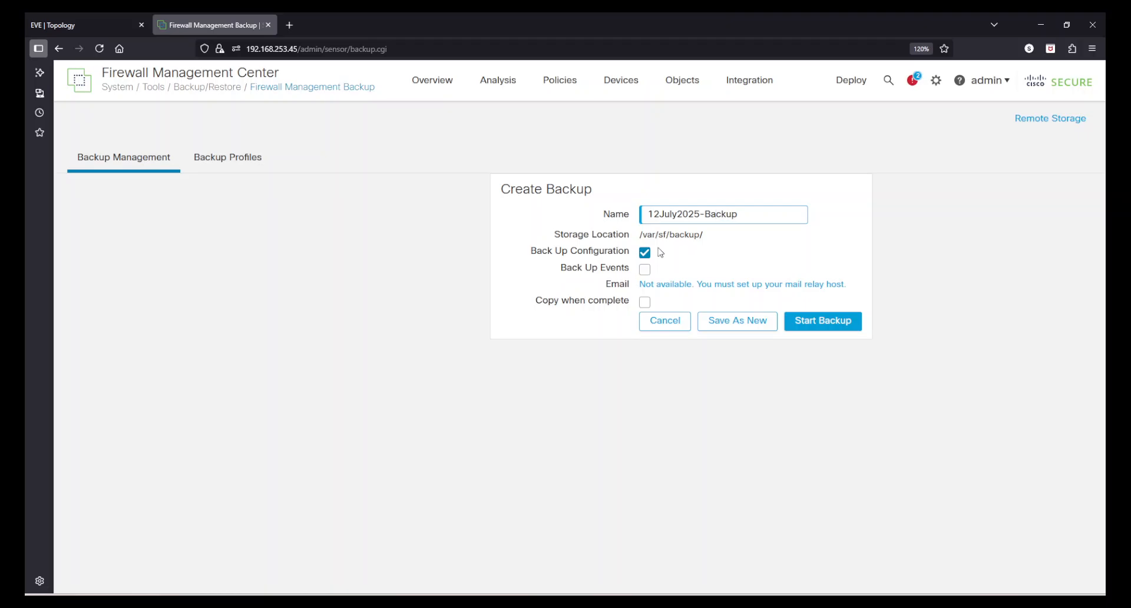
{"action": "left_click", "coordinate": [808, 327]}
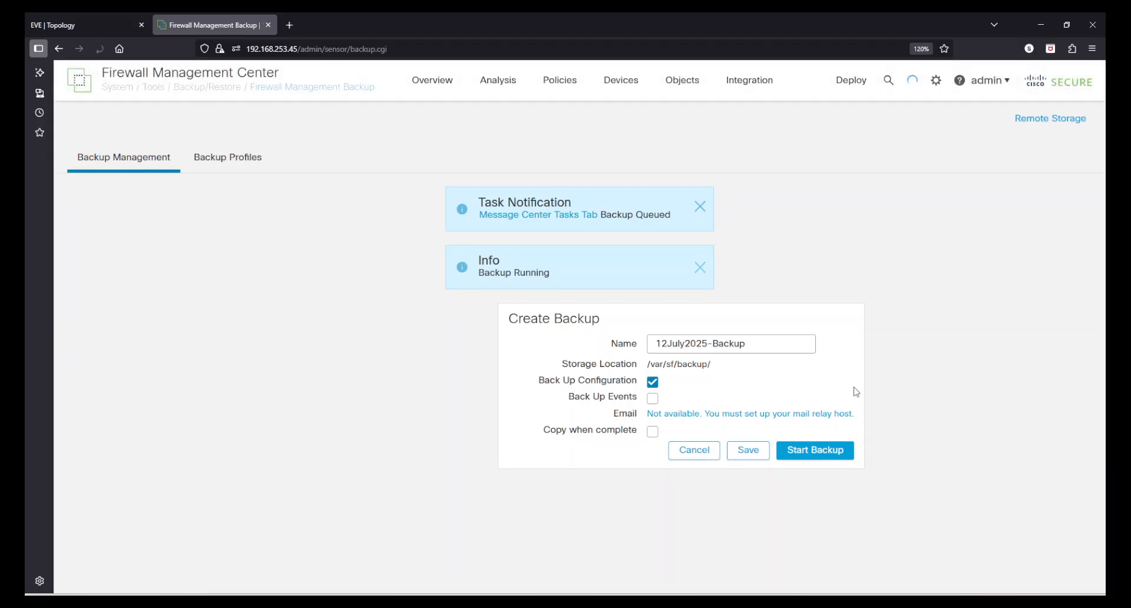
{"action": "left_click", "coordinate": [698, 207]}
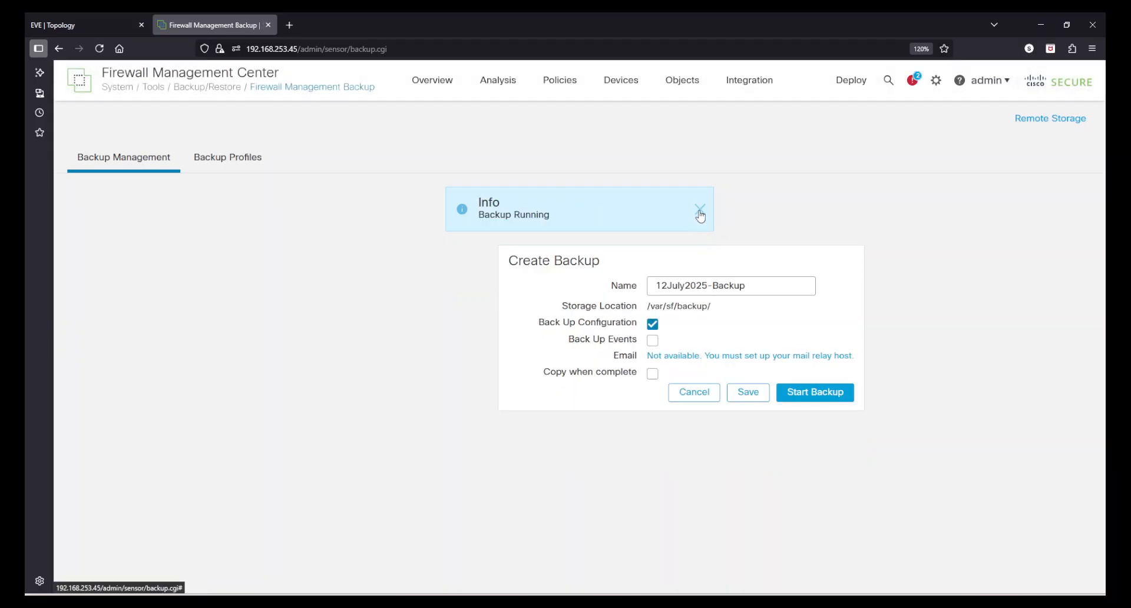
{"action": "left_click", "coordinate": [699, 210]}
Confirm in the Notifications Tasks list that 12July2025-Backup completed, then close the panel.
{"action": "left_click", "coordinate": [914, 87]}
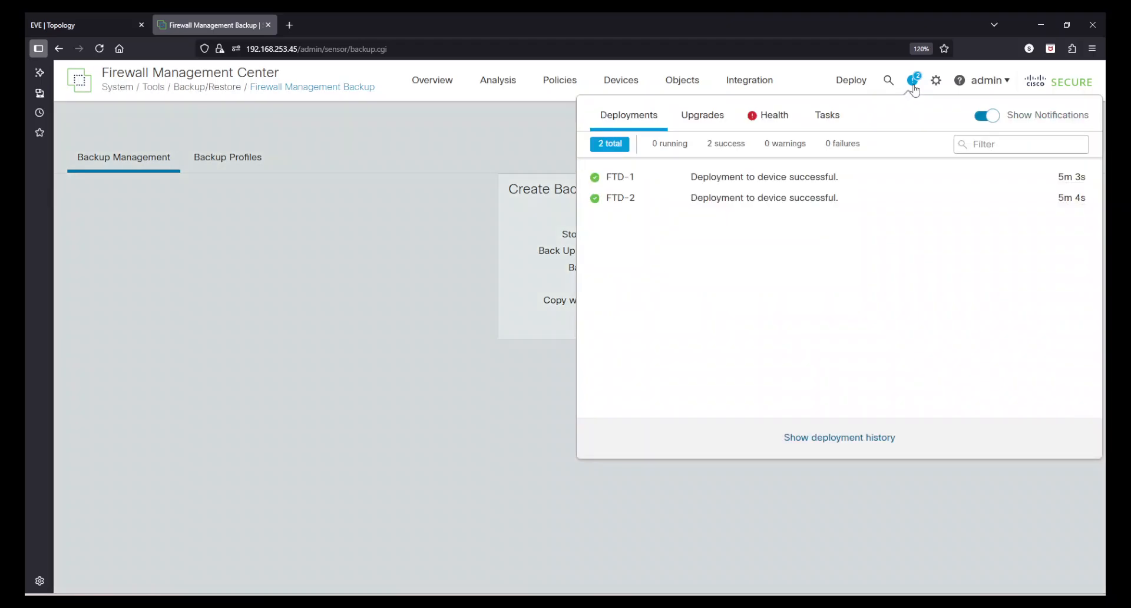
{"action": "left_click", "coordinate": [830, 126]}
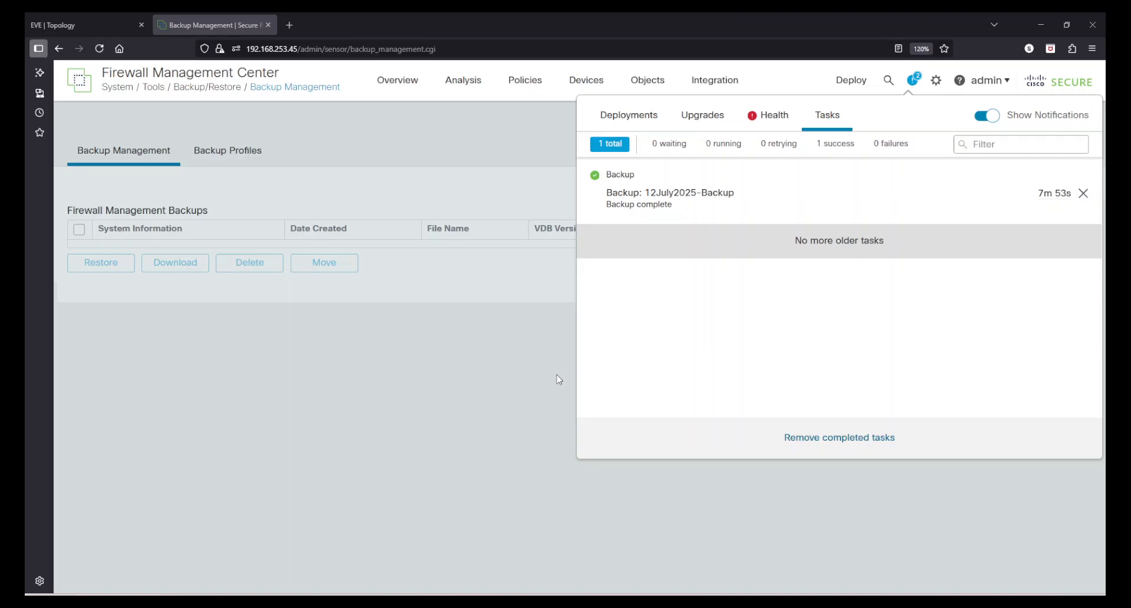
{"action": "left_click", "coordinate": [504, 452]}
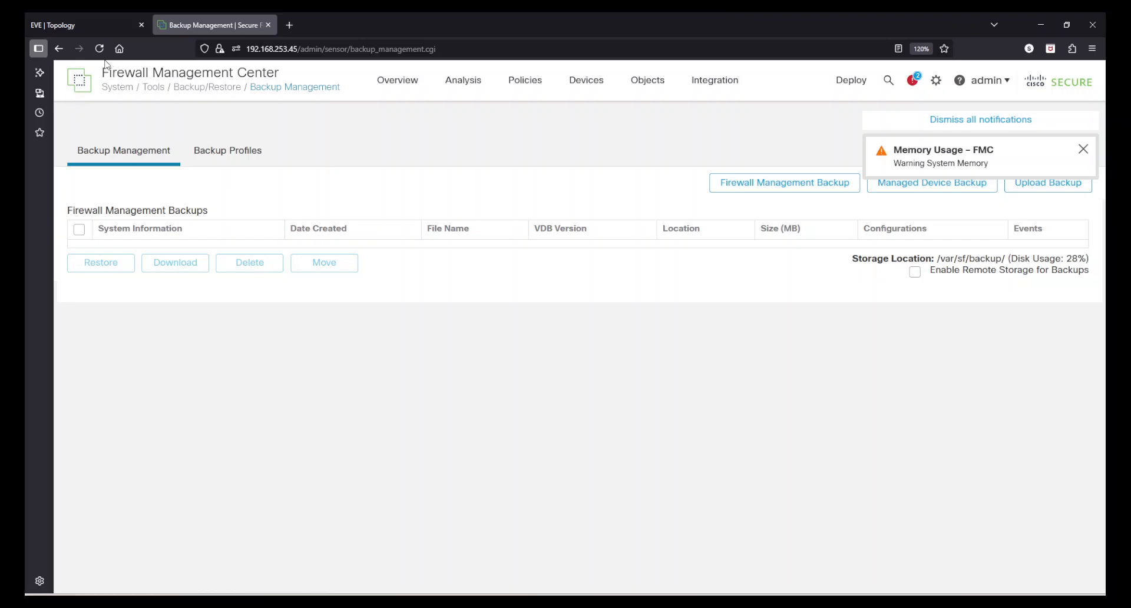
Refresh the backup list and review the 12July2025-Backup date, 374 MB size and Events value.
{"action": "left_click", "coordinate": [216, 158]}
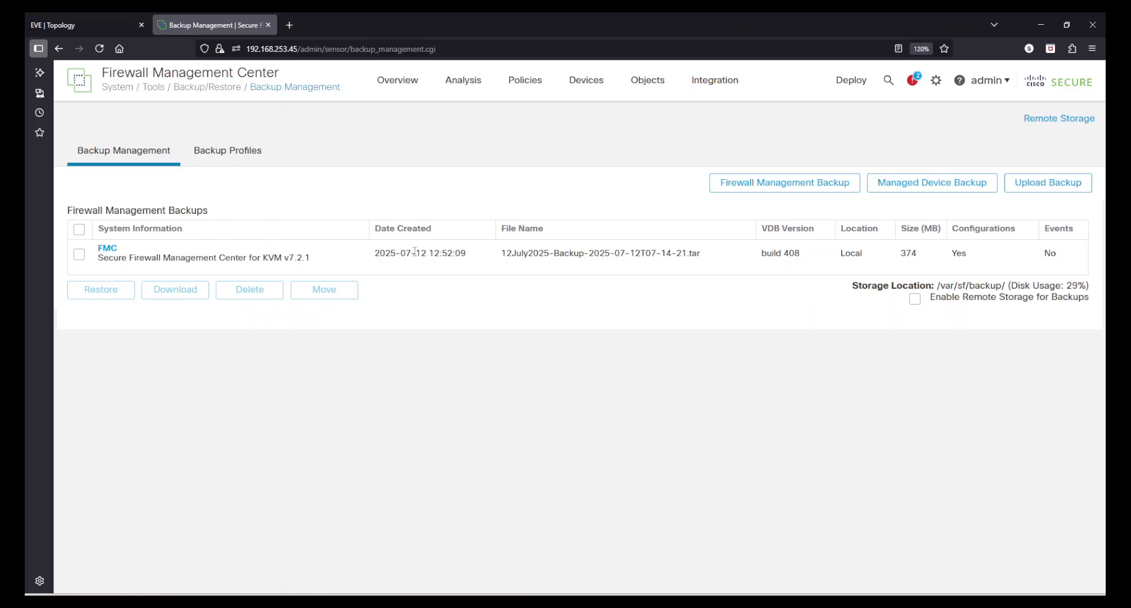
{"action": "left_click_drag", "start_coordinate": [414, 251], "coordinate": [456, 250]}
{"action": "left_click", "coordinate": [534, 343]}
{"action": "left_click_drag", "start_coordinate": [902, 258], "coordinate": [972, 258]}
{"action": "left_click", "coordinate": [973, 258]}
{"action": "left_click_drag", "start_coordinate": [1062, 255], "coordinate": [1046, 252]}
Select the FMC backup and enable remote storage for backups, confirming with OK.
{"action": "left_click", "coordinate": [80, 256]}
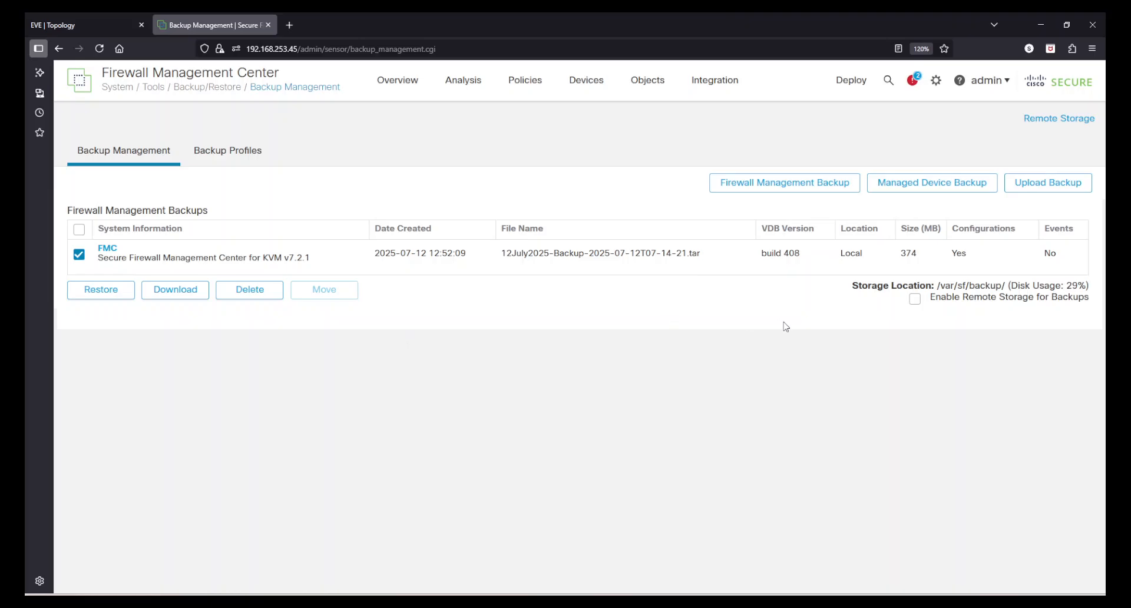
{"action": "left_click", "coordinate": [916, 299]}
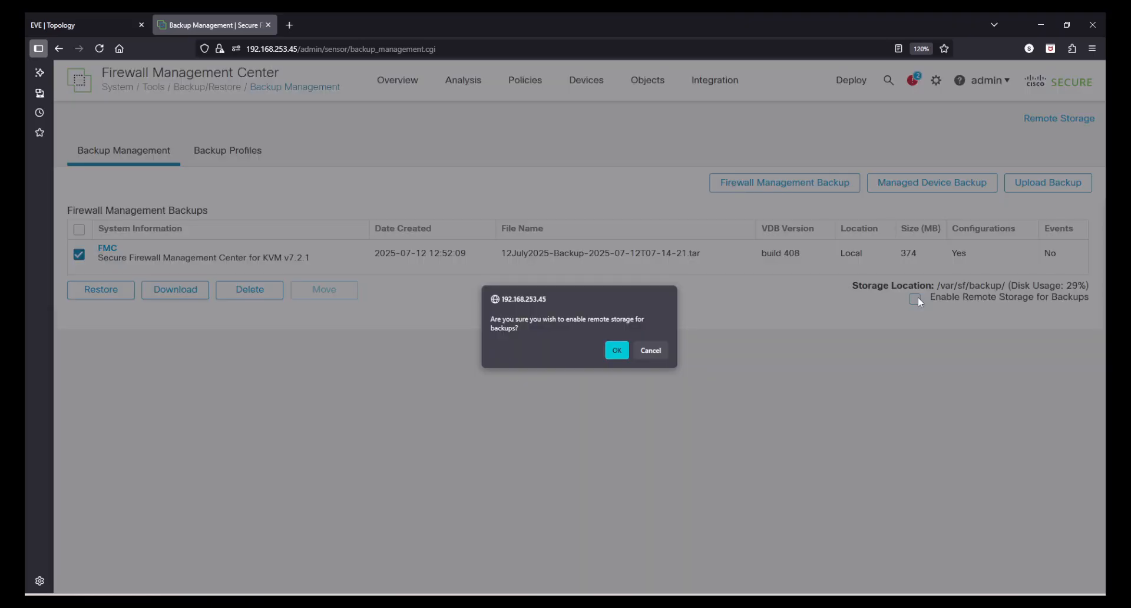
{"action": "left_click", "coordinate": [617, 350]}
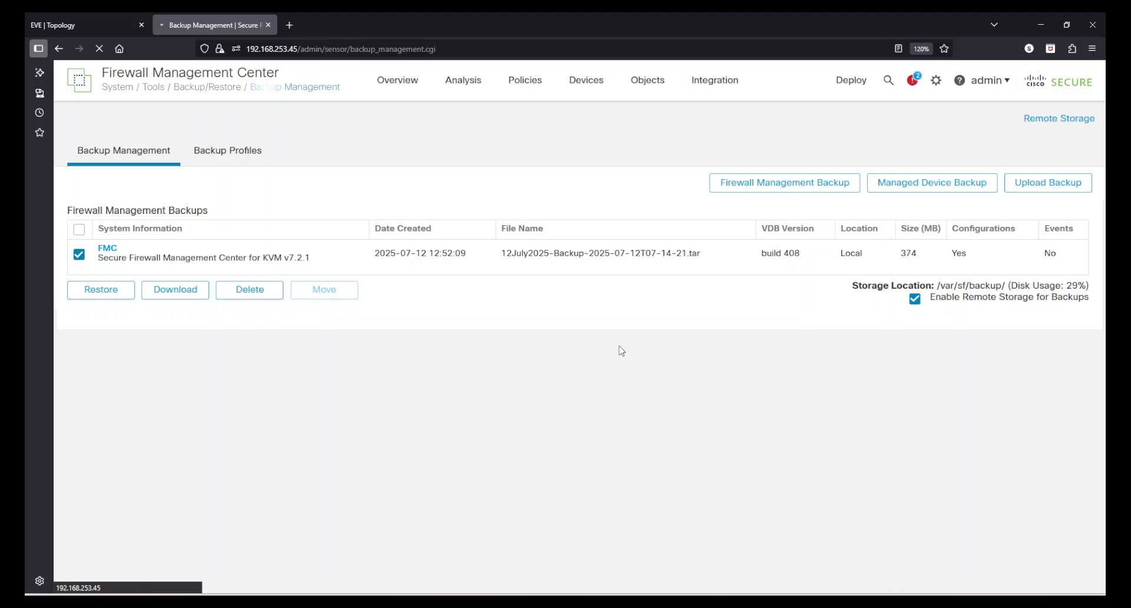